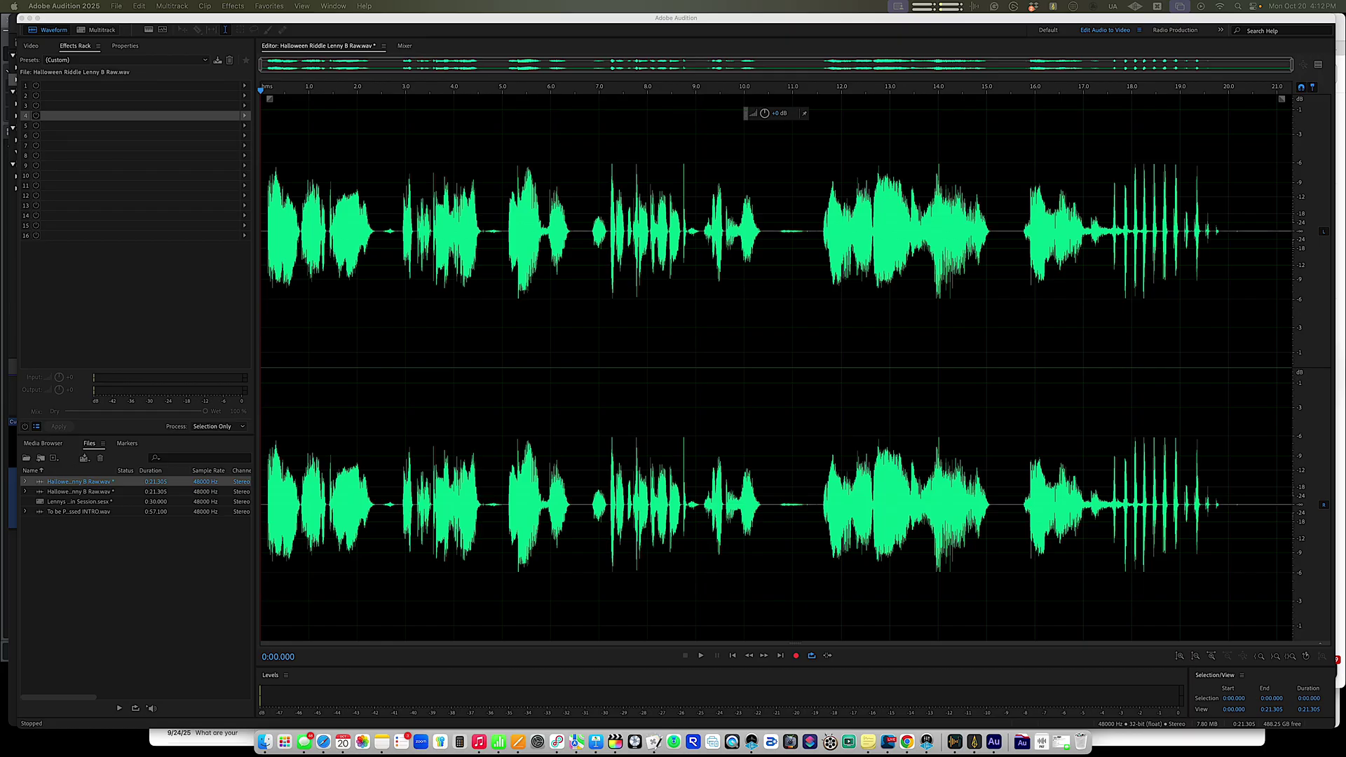
- Play the raw voice recording, then add a Pitch Shifter to the first slot of the effects rack
{"action": "key", "text": "space"}
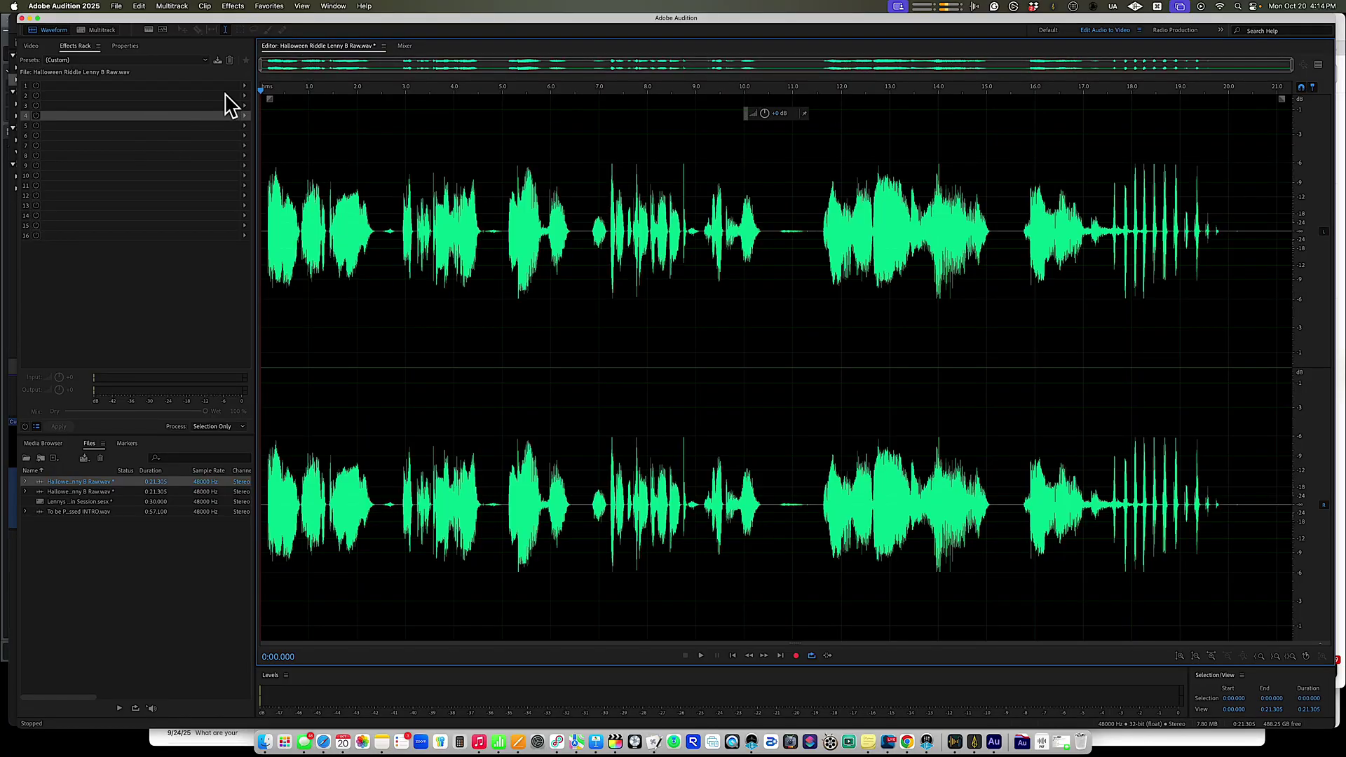
{"action": "left_click", "coordinate": [239, 85]}
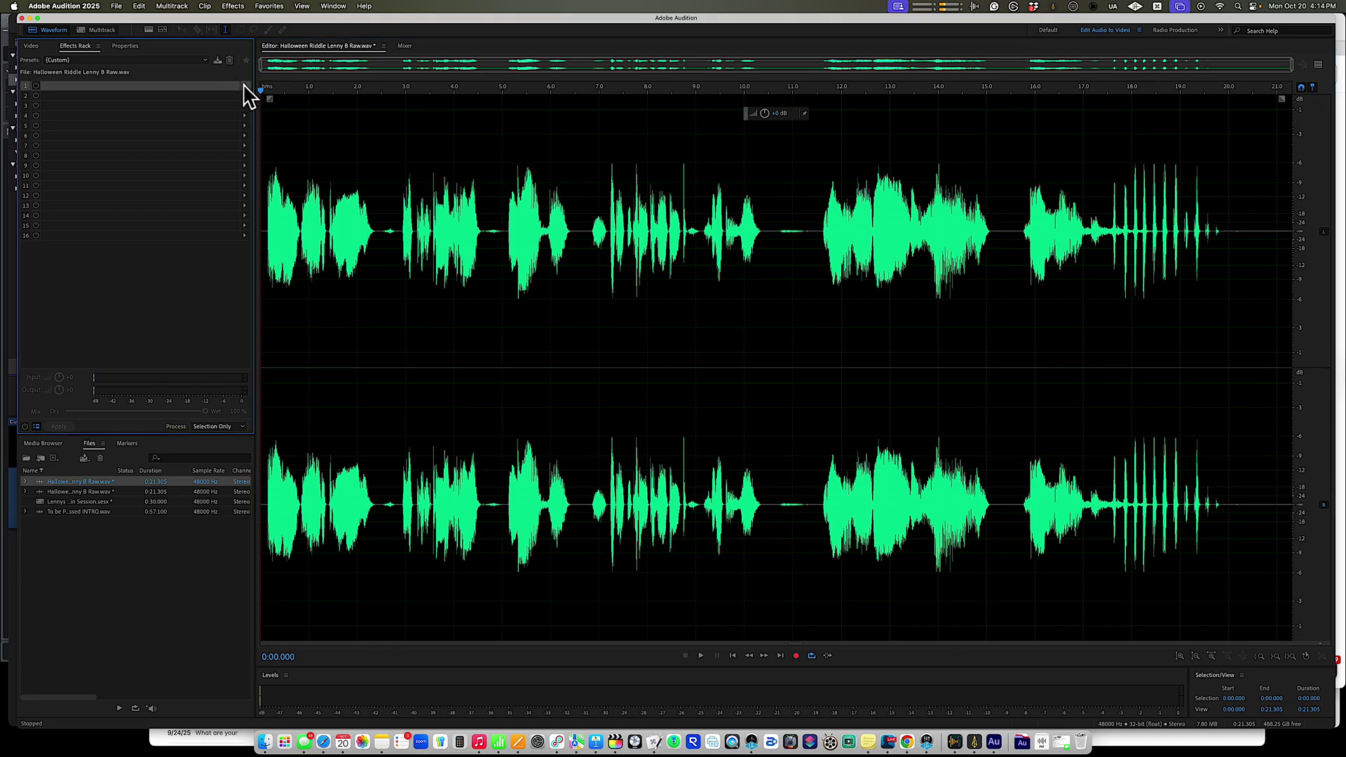
{"action": "left_click", "coordinate": [243, 85]}
{"action": "mouse_move", "coordinate": [292, 218]}
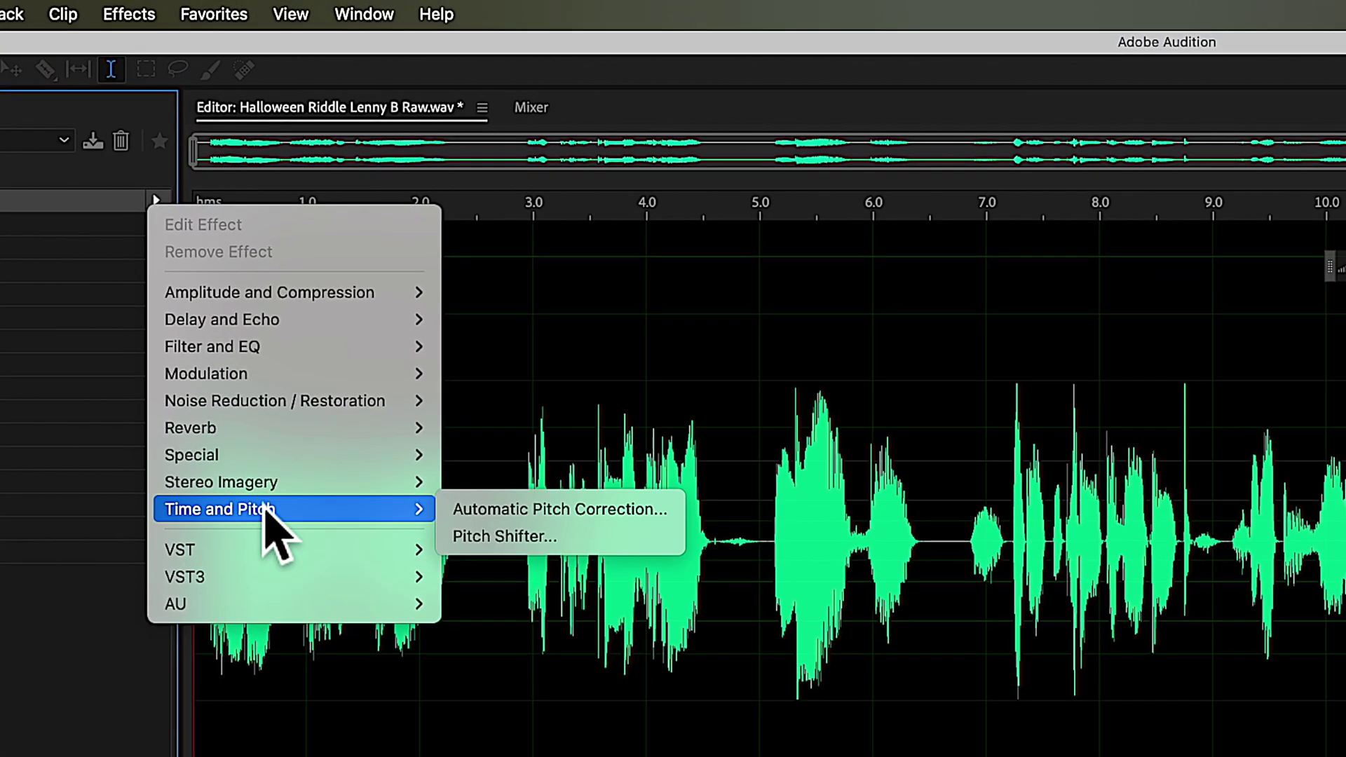
{"action": "left_click", "coordinate": [509, 536]}
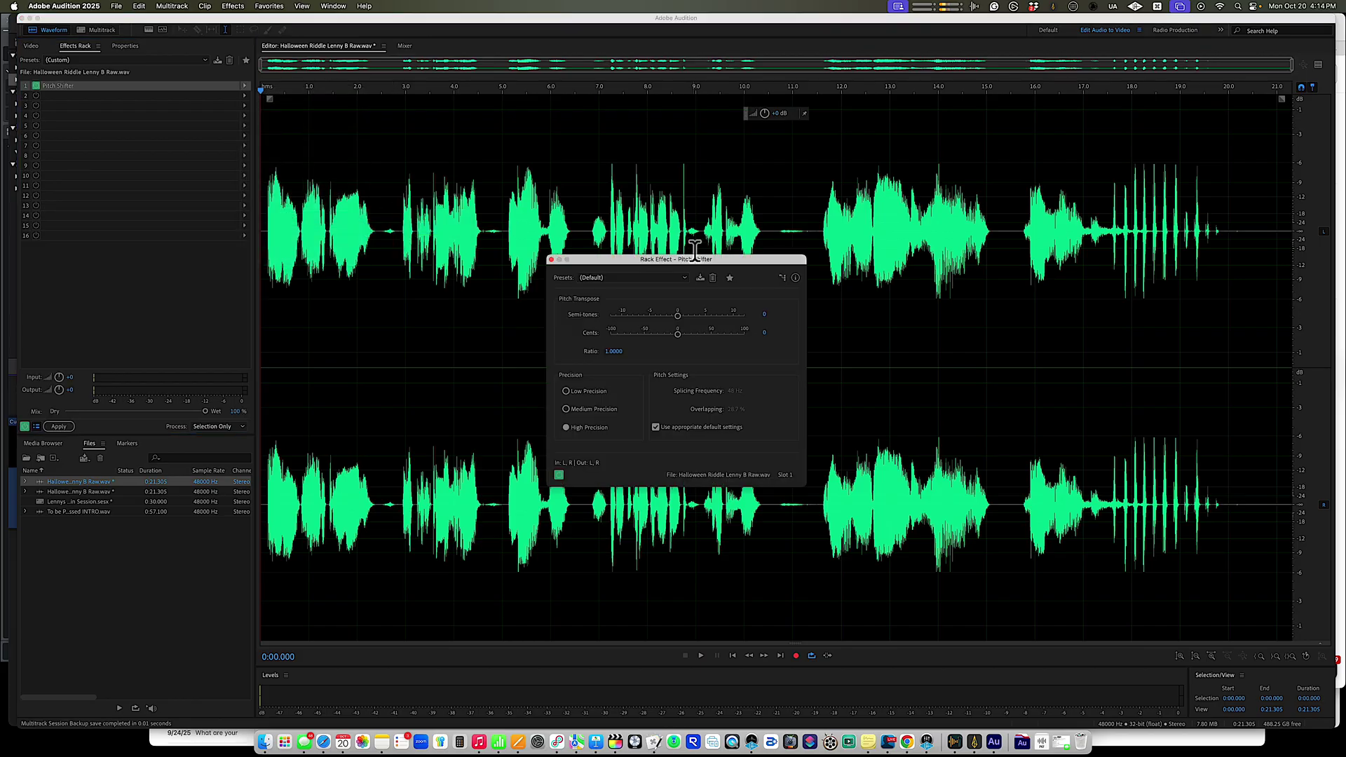
{"action": "left_click_drag", "start_coordinate": [731, 258], "coordinate": [801, 170]}
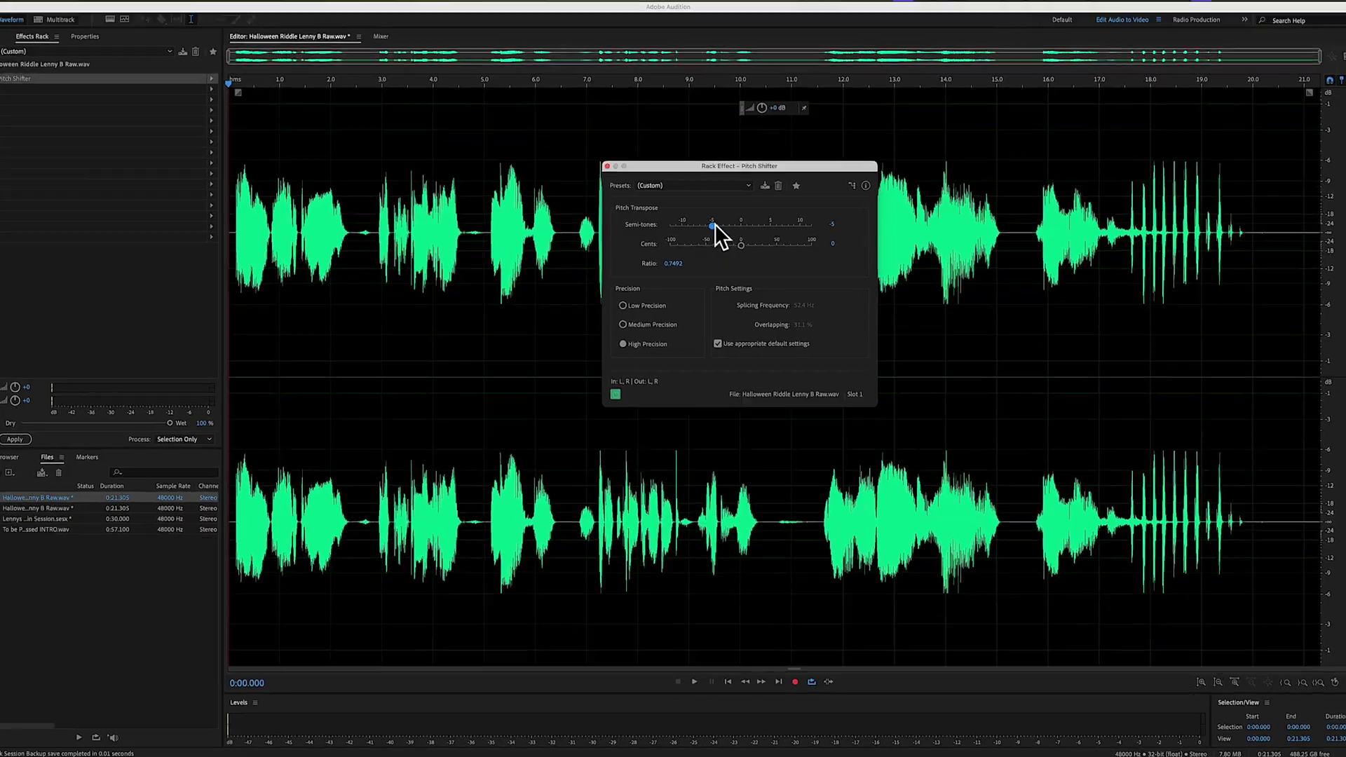
- Try pitch transpositions of -12 and 10 semi-tones in the Pitch Shifter, and settle on -5 semi-tones
{"action": "left_click_drag", "start_coordinate": [714, 224], "coordinate": [684, 224]}
{"action": "left_click_drag", "start_coordinate": [537, 249], "coordinate": [498, 249]}
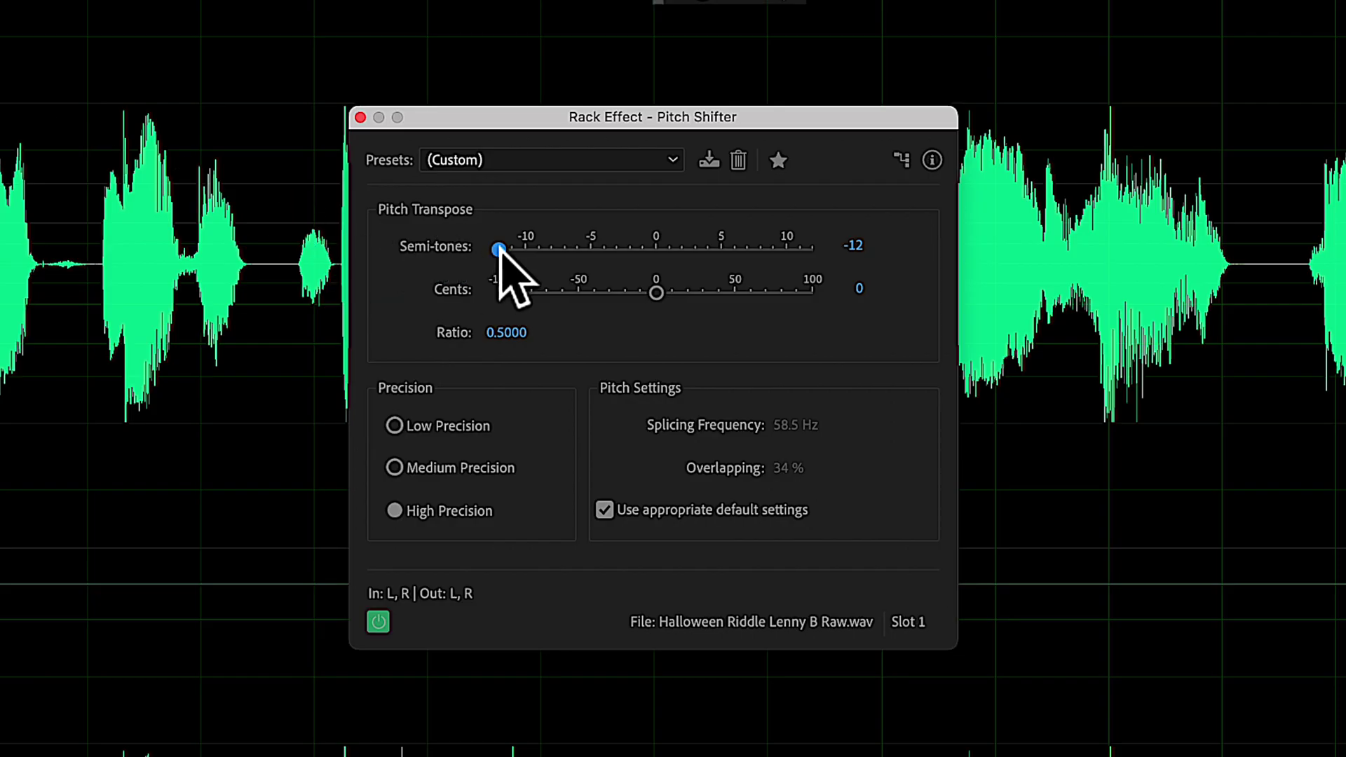
{"action": "left_click_drag", "start_coordinate": [498, 249], "coordinate": [788, 250]}
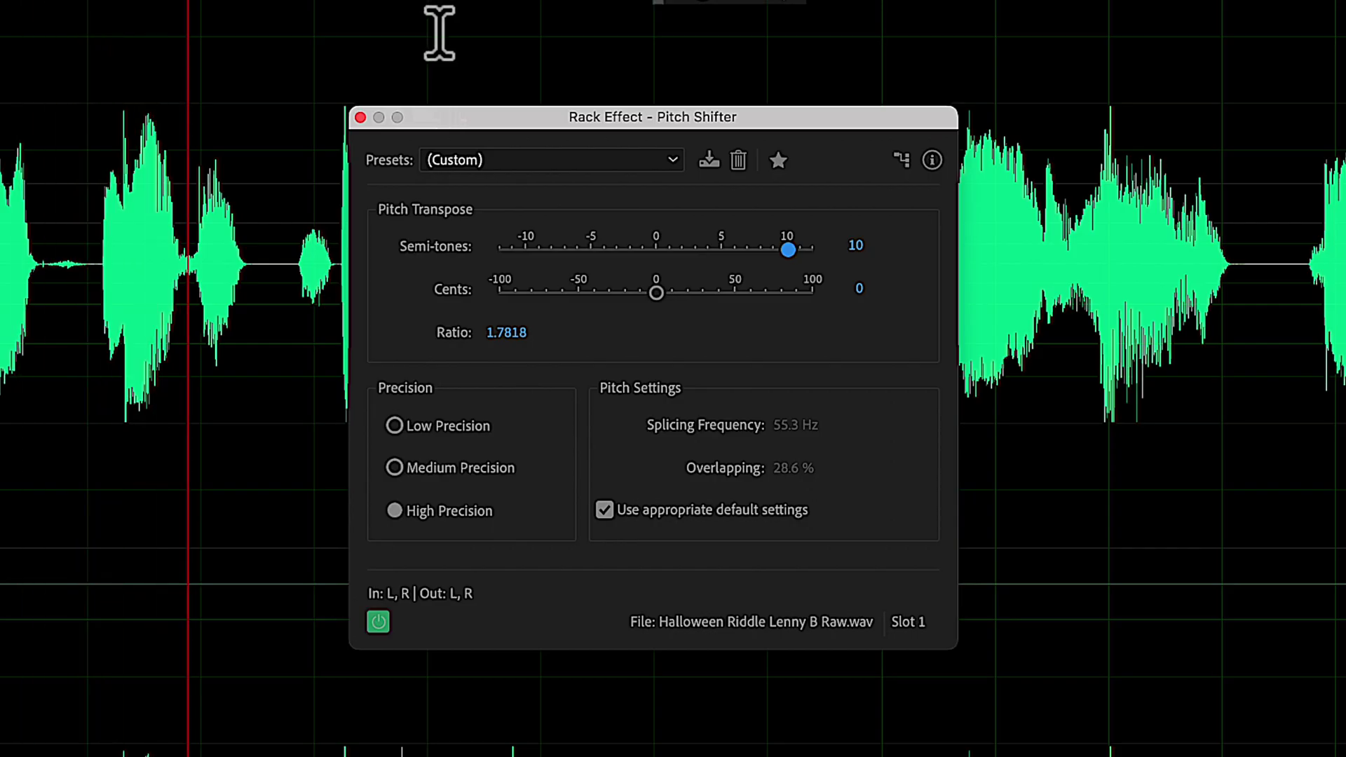
{"action": "left_click_drag", "start_coordinate": [788, 249], "coordinate": [657, 251]}
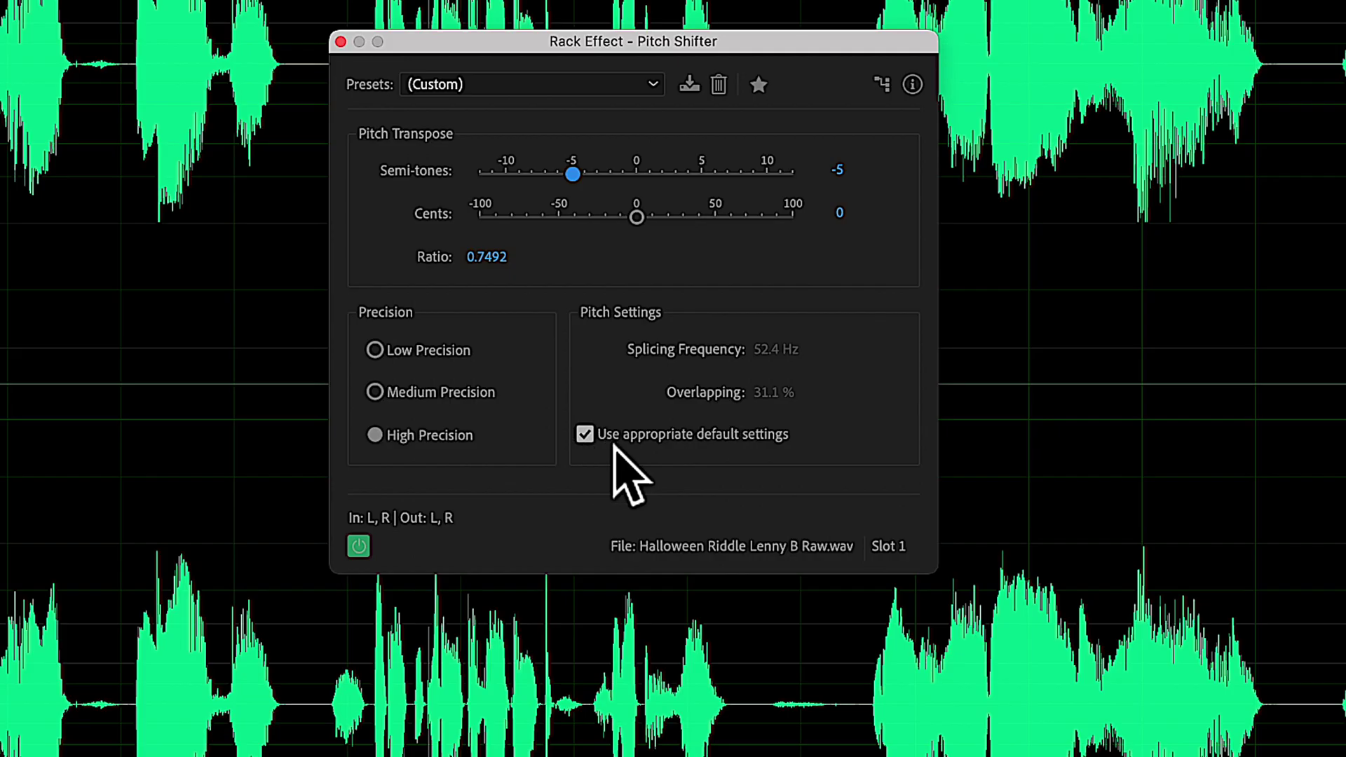
{"action": "left_click_drag", "start_coordinate": [774, 49], "coordinate": [794, 177]}
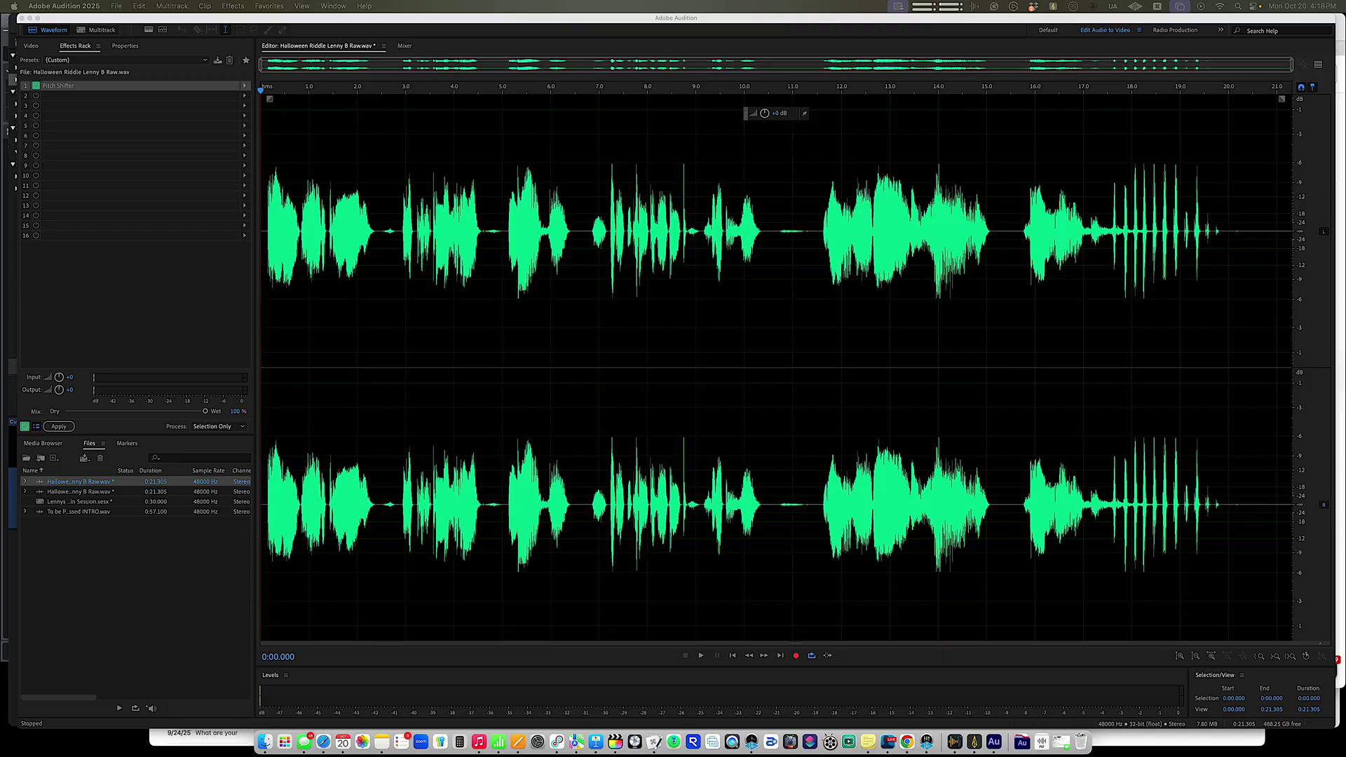
- Add an Echo effect to the second slot of the effects rack
{"action": "left_click", "coordinate": [246, 97]}
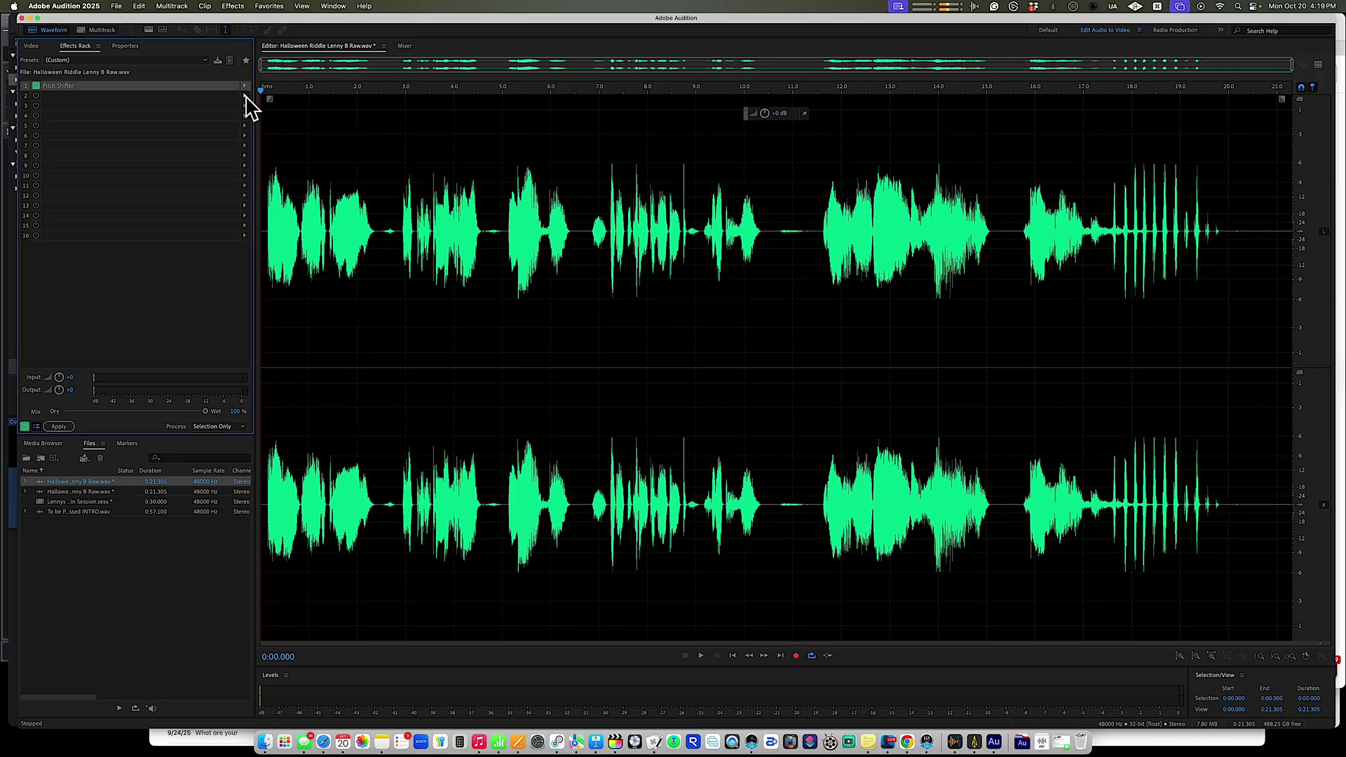
{"action": "left_click", "coordinate": [244, 96]}
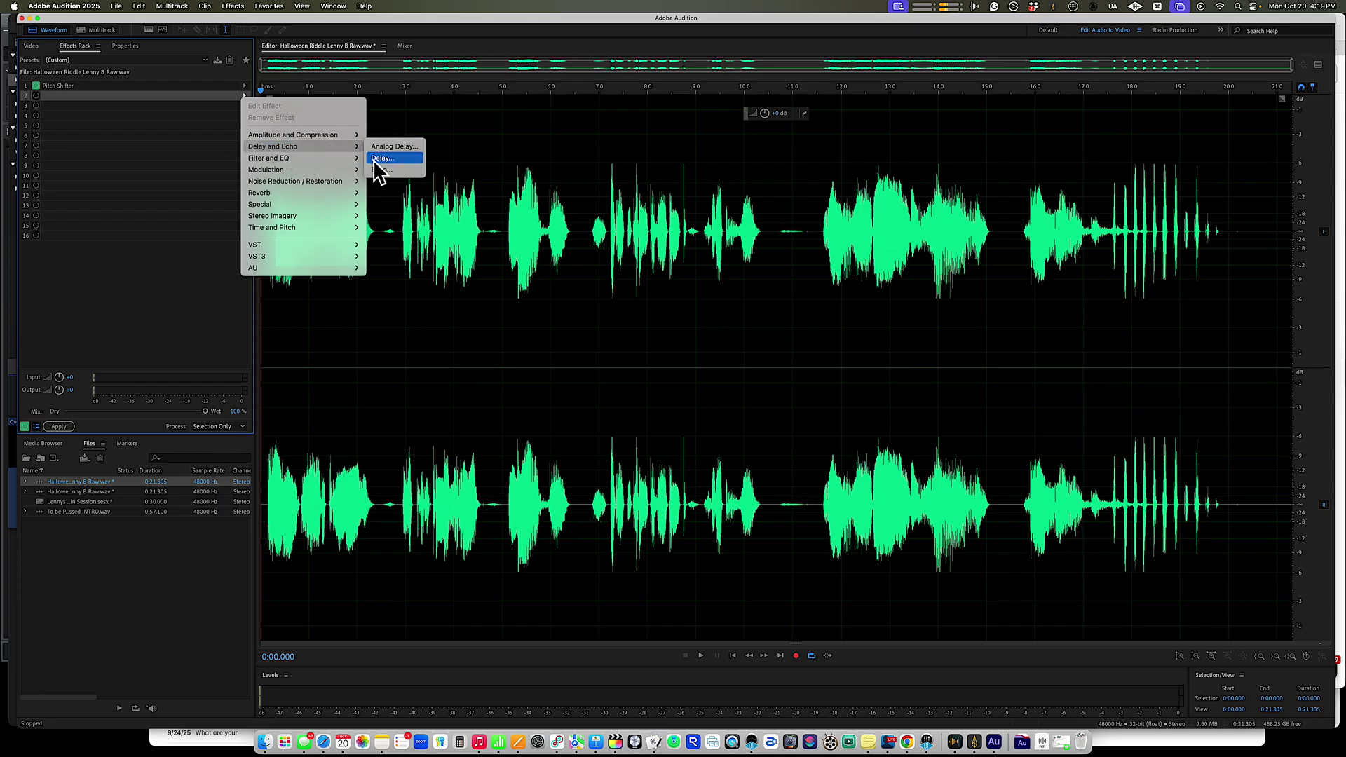
{"action": "left_click", "coordinate": [391, 170]}
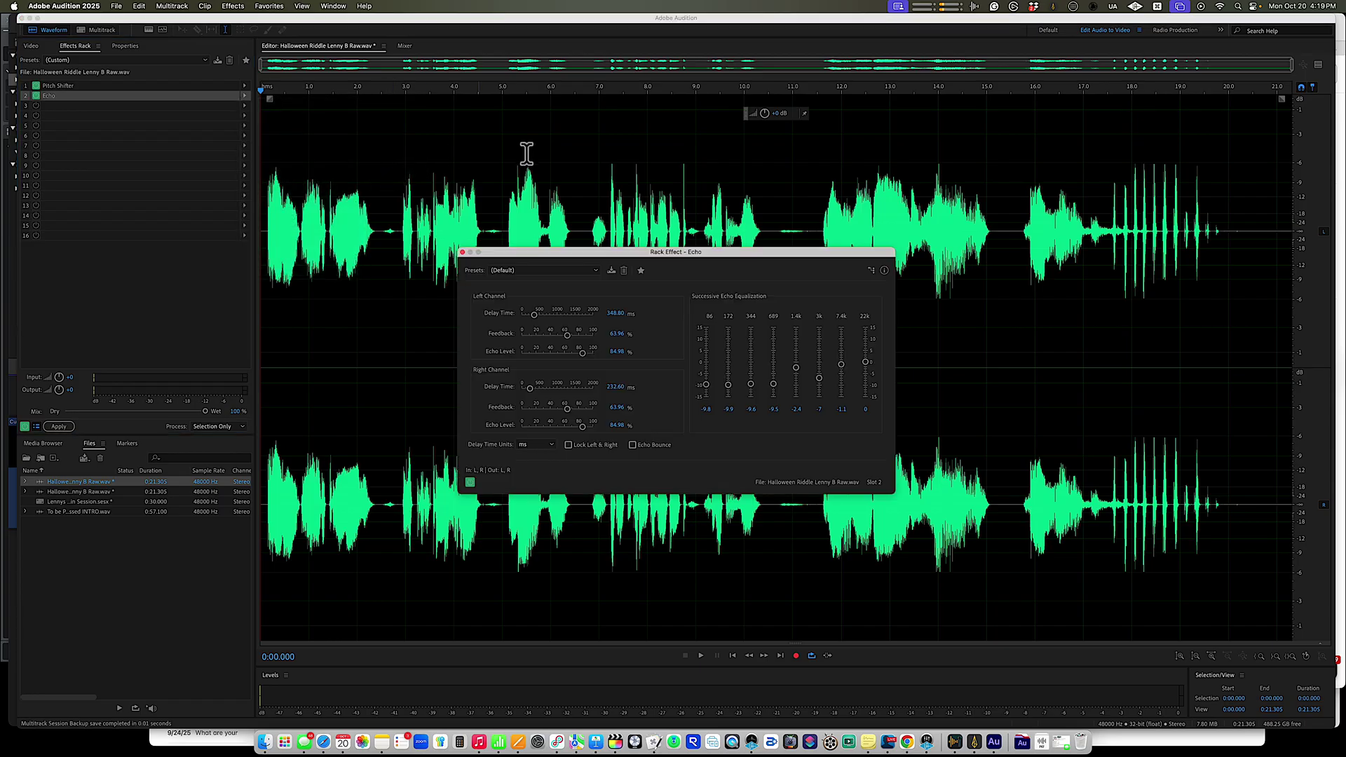
{"action": "left_click_drag", "start_coordinate": [712, 257], "coordinate": [805, 190]}
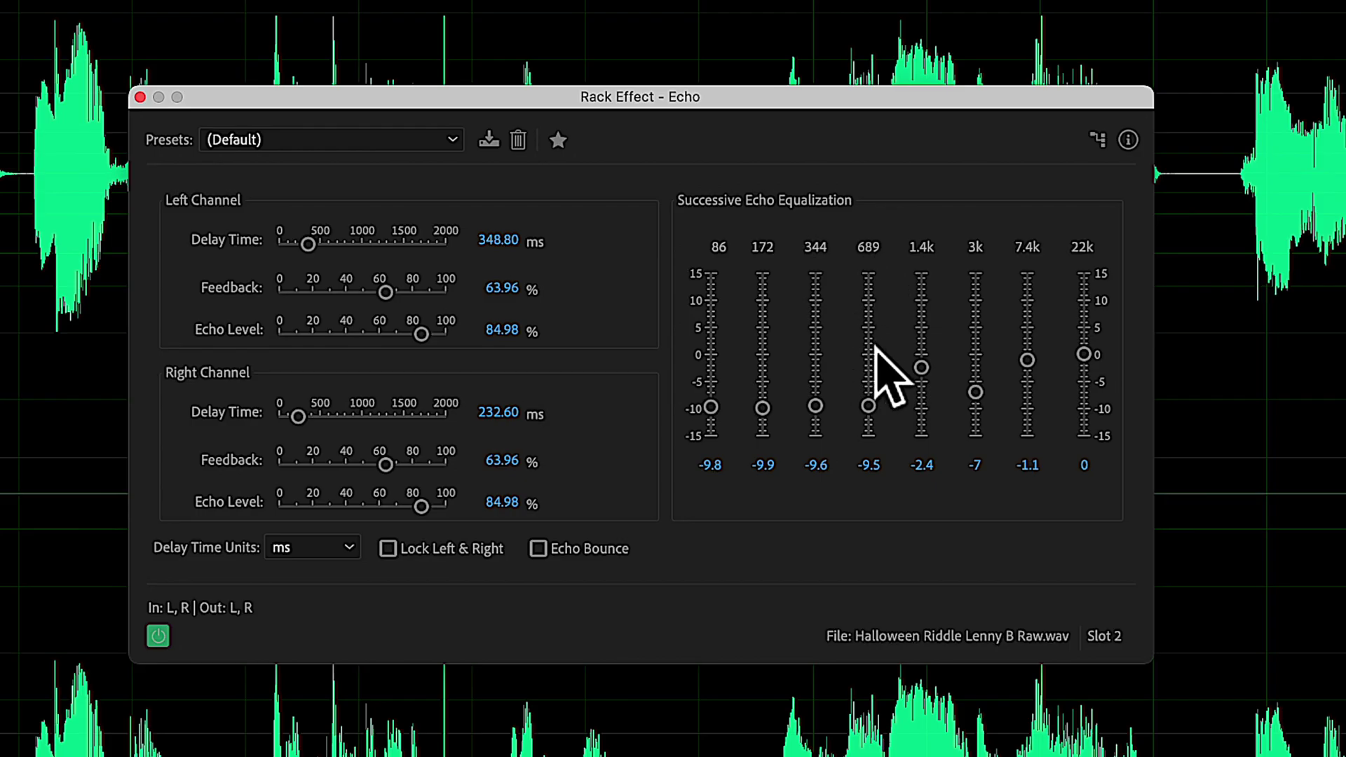
- Lower the Echo's successive equalization to -11.78 at 22k and -7 at 7.4k
{"action": "left_click_drag", "start_coordinate": [1090, 345], "coordinate": [1086, 412]}
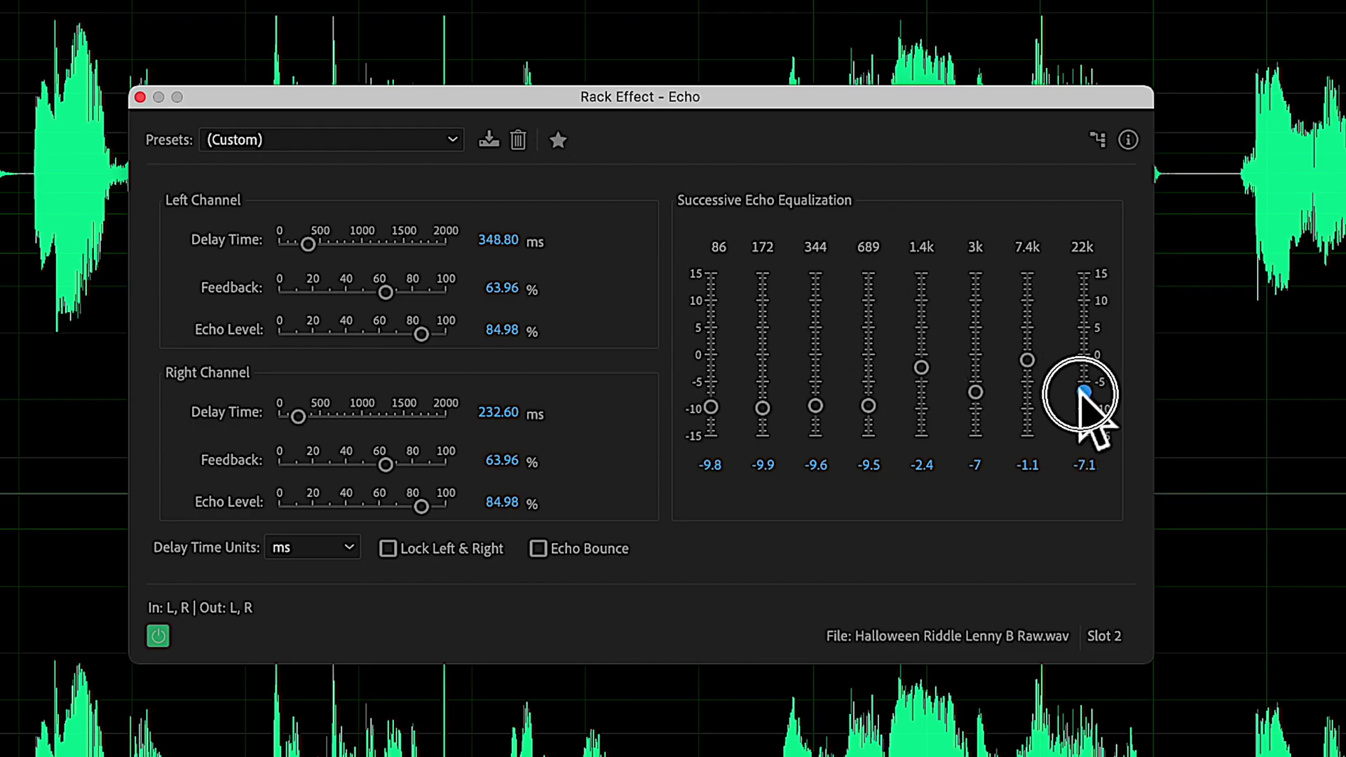
{"action": "left_click_drag", "start_coordinate": [1027, 360], "coordinate": [1026, 392]}
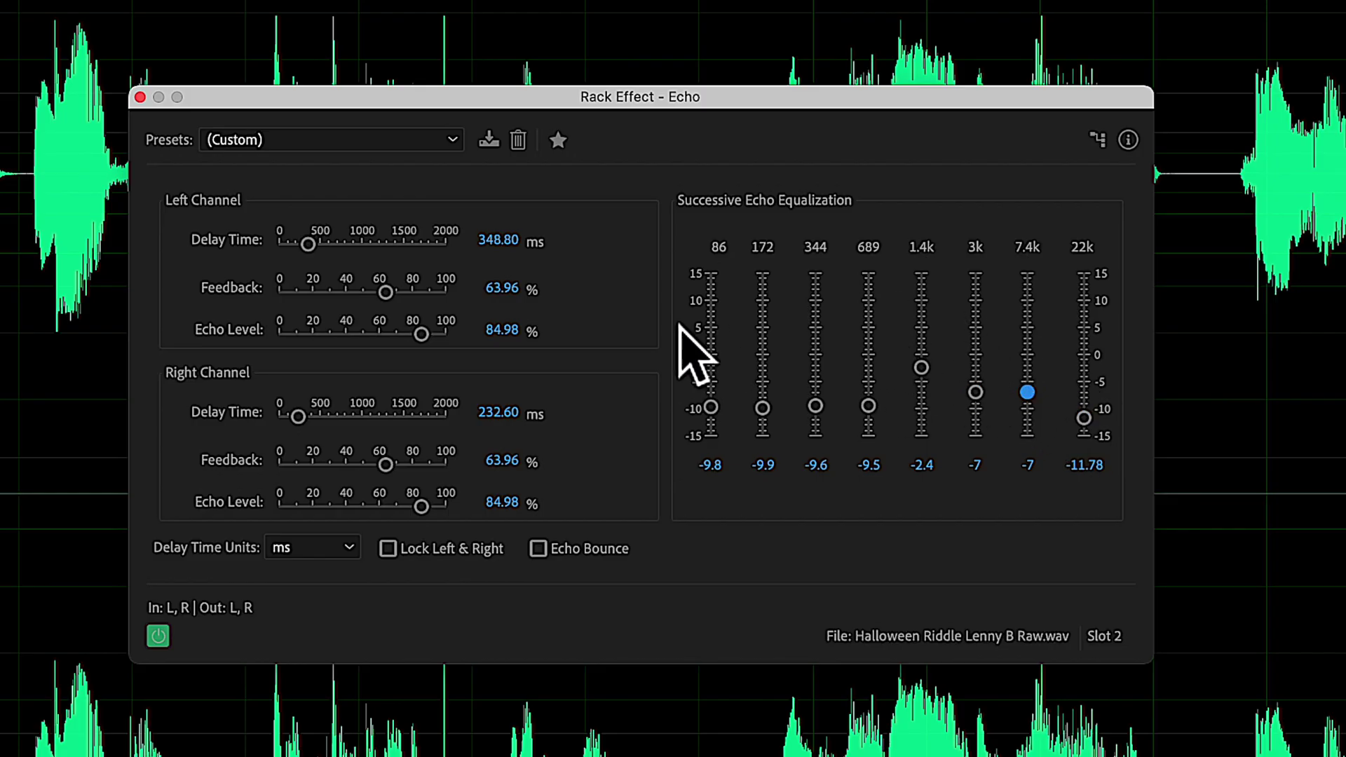
{"action": "left_click_drag", "start_coordinate": [441, 103], "coordinate": [499, 247]}
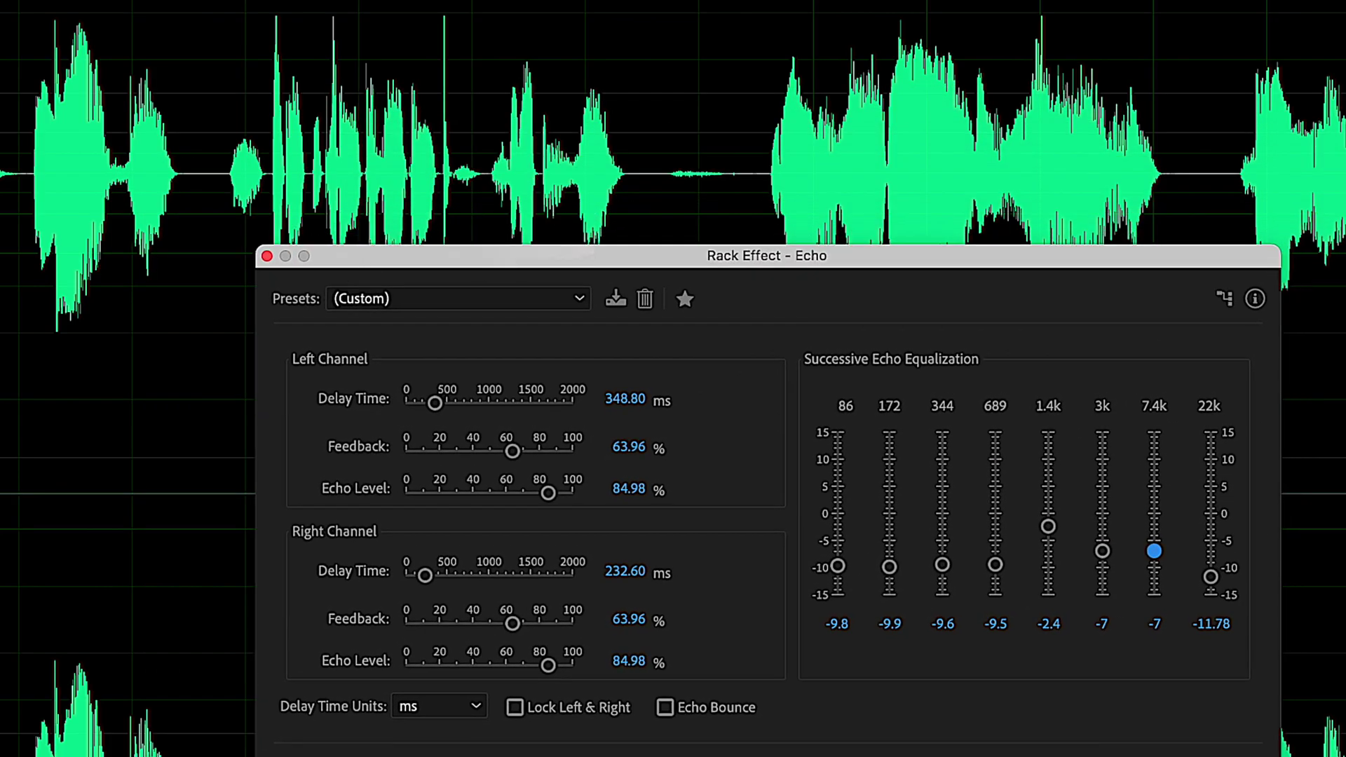
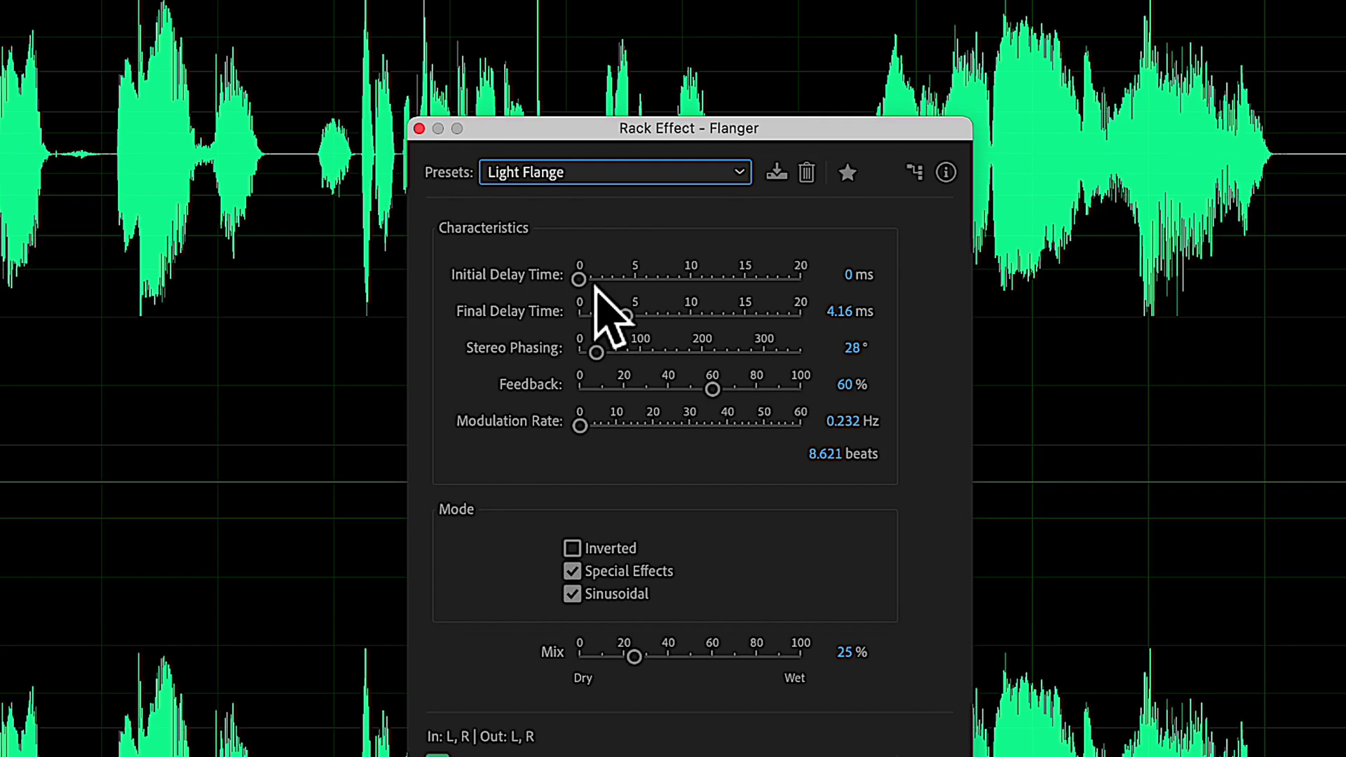
- Set the Flanger's final delay time to 10.9 ms and its mix to 10.8 %
{"action": "left_click_drag", "start_coordinate": [639, 644], "coordinate": [718, 656]}
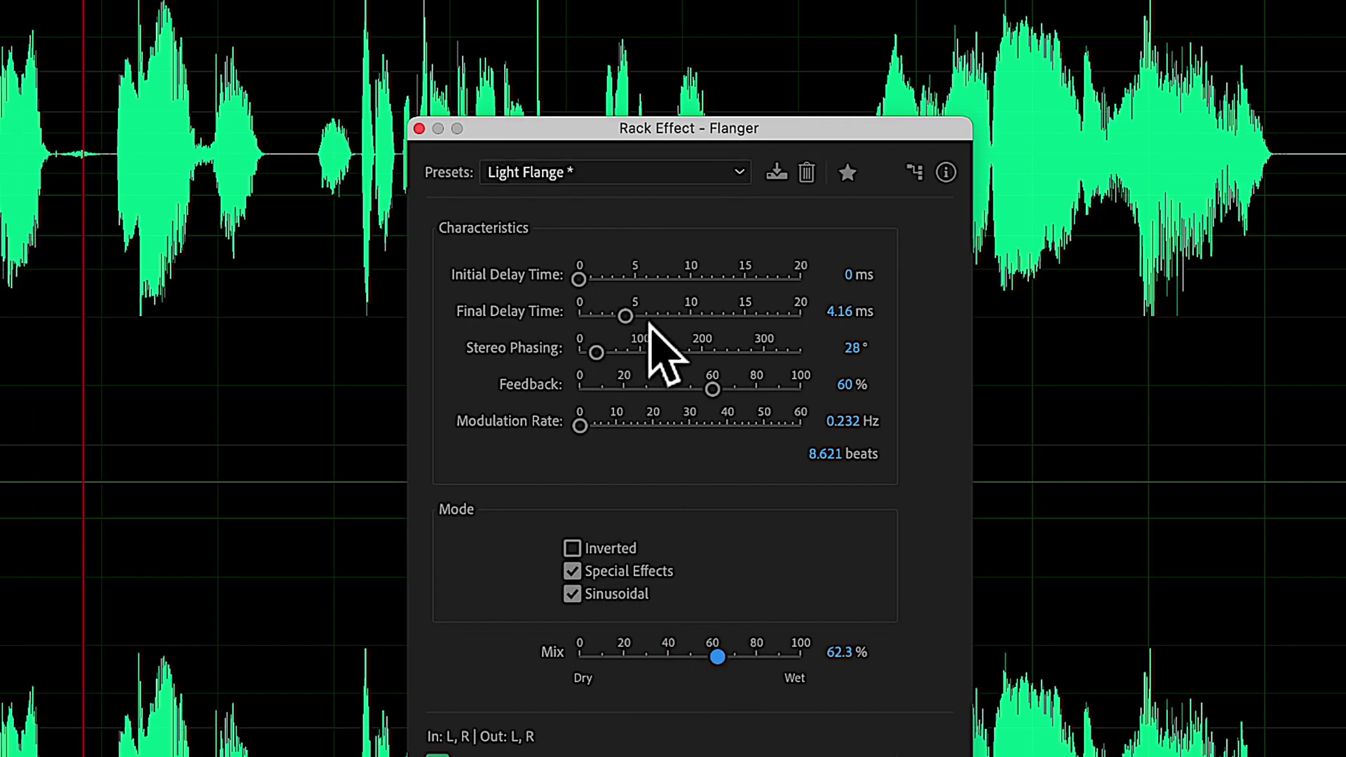
{"action": "left_click_drag", "start_coordinate": [625, 315], "coordinate": [700, 315]}
{"action": "left_click_drag", "start_coordinate": [704, 653], "coordinate": [593, 660]}
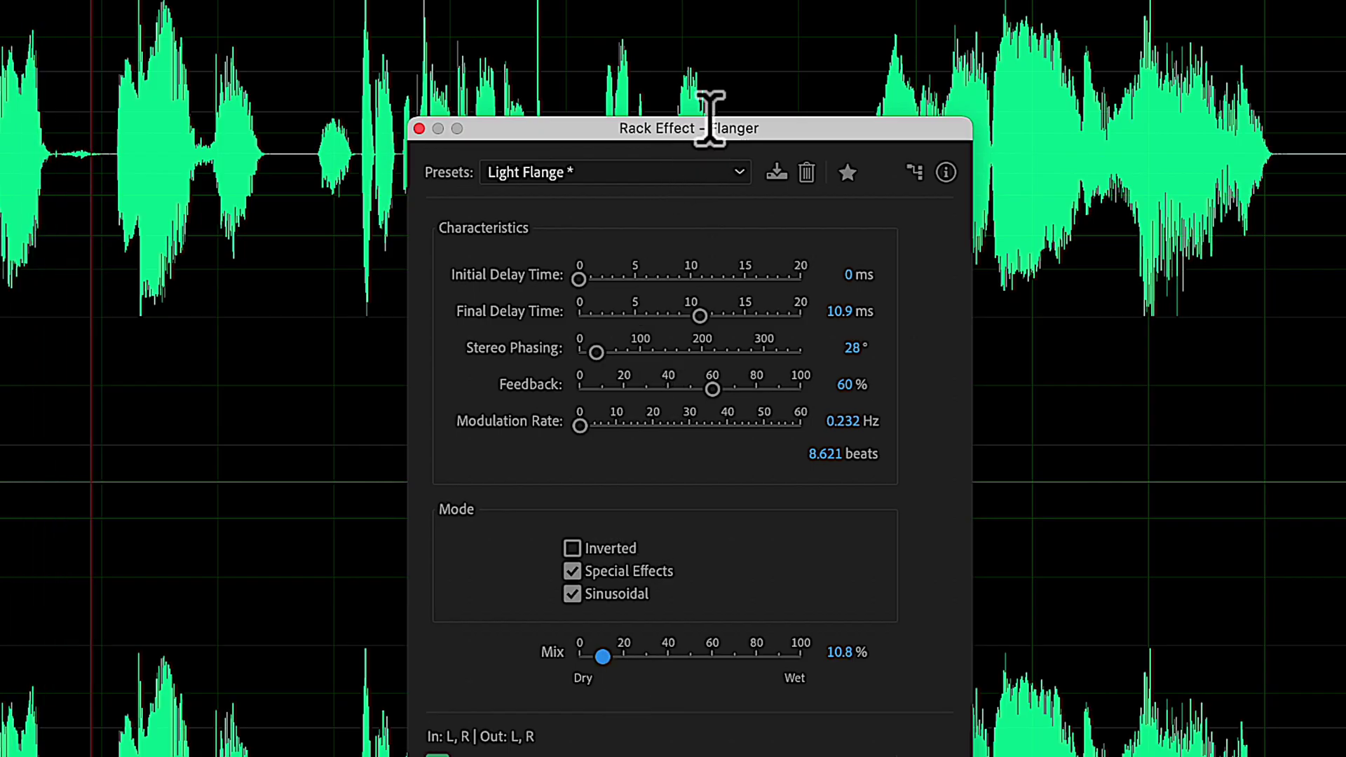
- Turn off the Flanger's Special Effects and Sinusoidal modes and set its mix to 11.5 %
{"action": "left_click_drag", "start_coordinate": [805, 127], "coordinate": [1037, 51]}
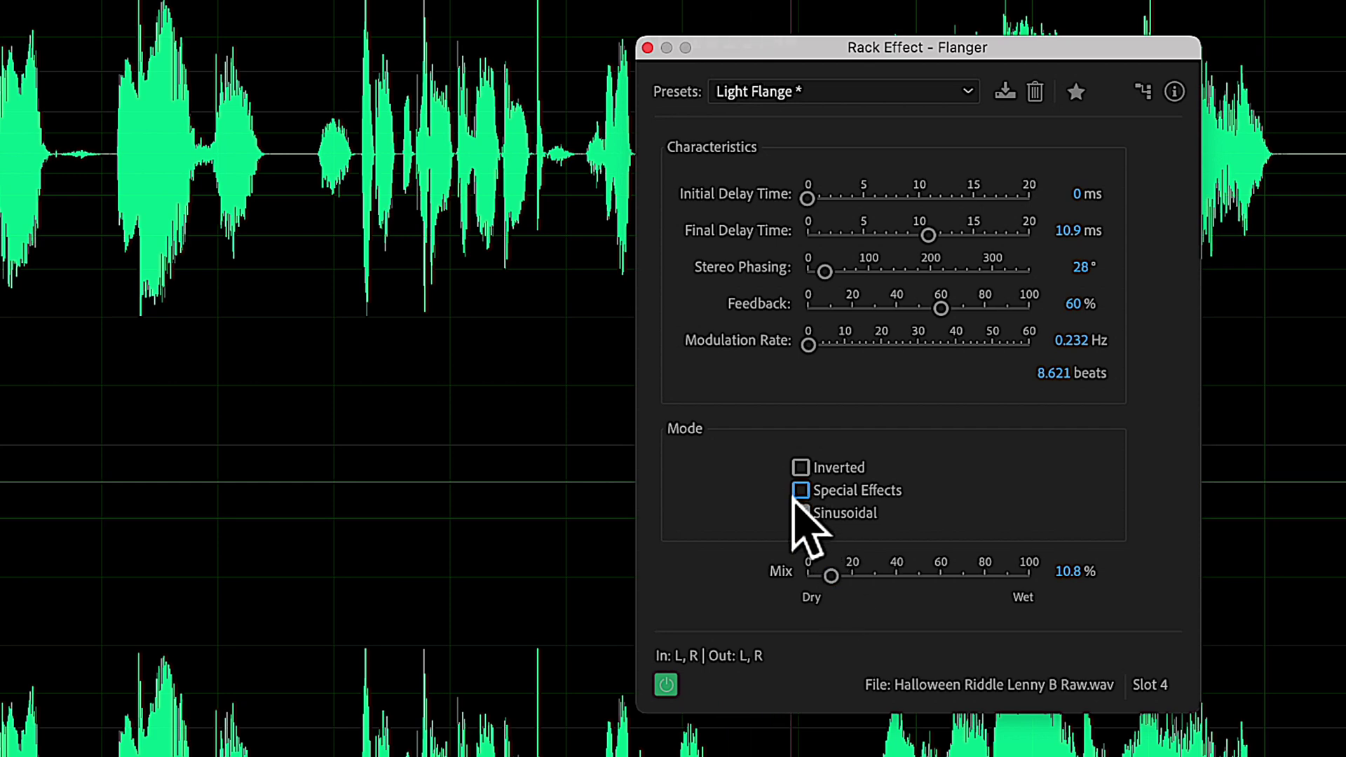
{"action": "mouse_move", "coordinate": [831, 576]}
{"action": "left_mouse_down"}
{"action": "mouse_move", "coordinate": [974, 574]}
{"action": "mouse_move", "coordinate": [847, 575]}
{"action": "left_mouse_up"}
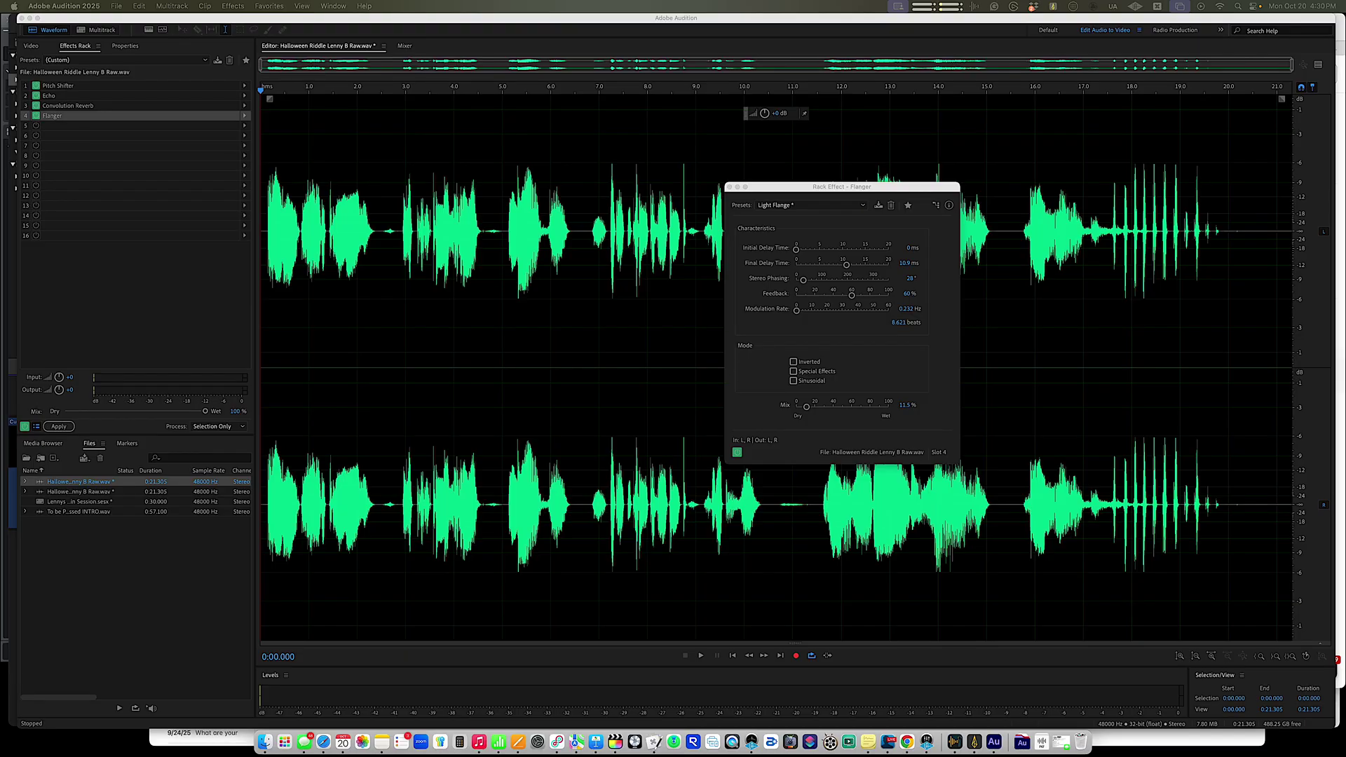
{"action": "left_click_drag", "start_coordinate": [799, 188], "coordinate": [716, 153]}
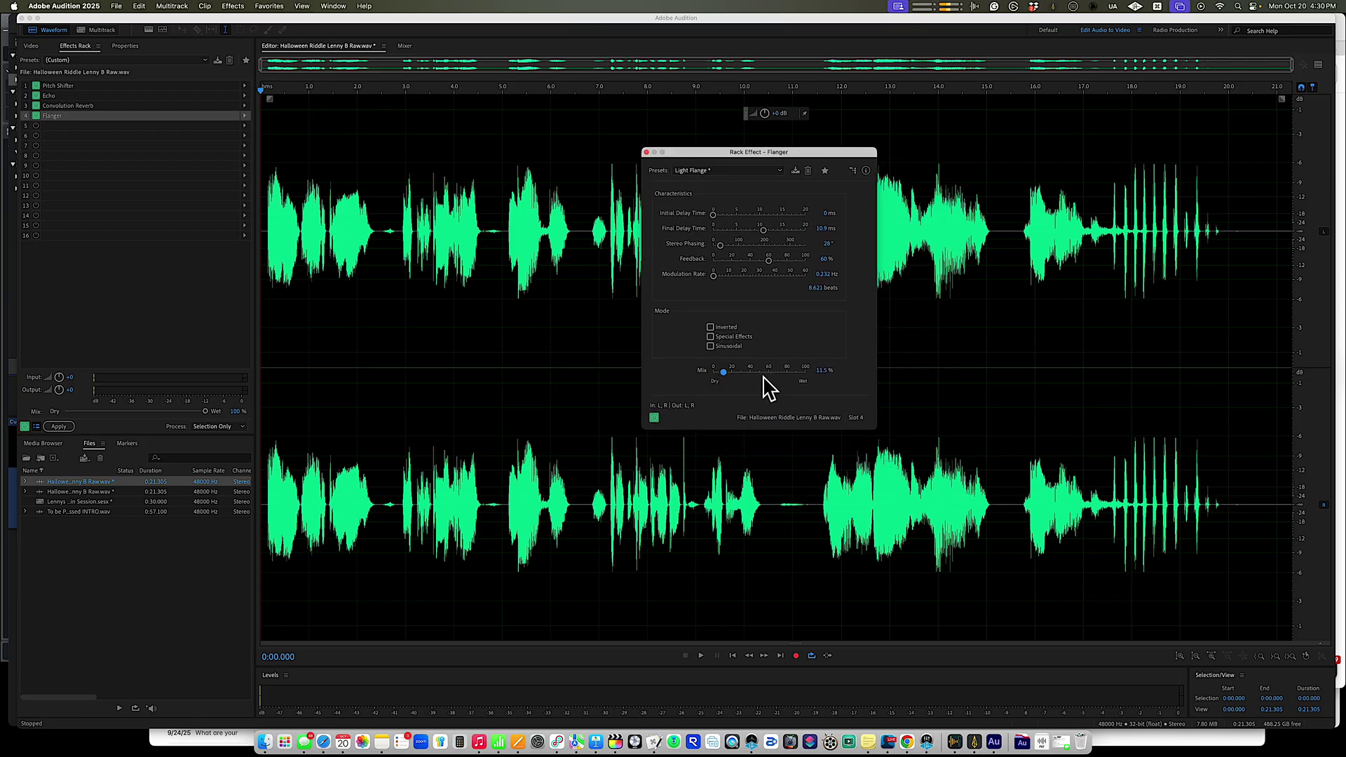
- Audition the flanged voice from about 11.5 seconds to check how the effect sounds
{"action": "left_click", "coordinate": [591, 96]}
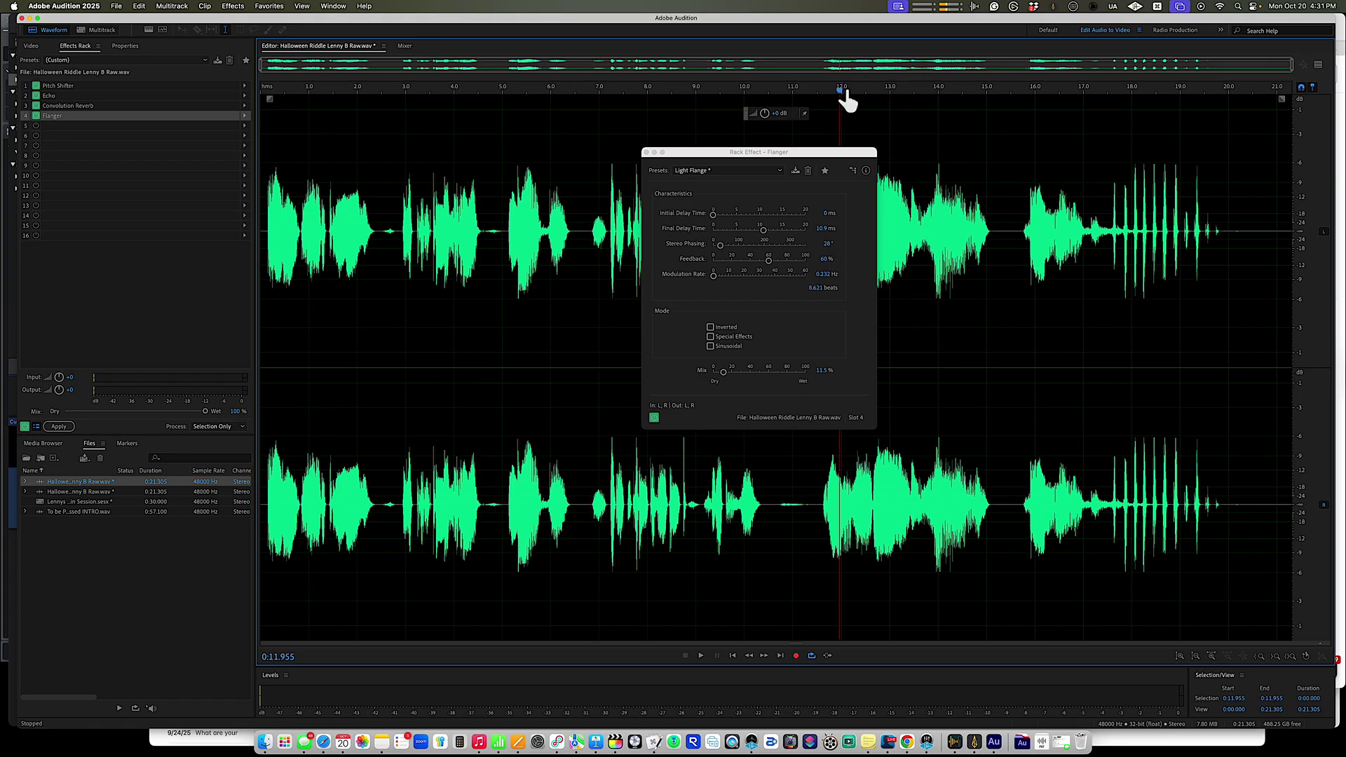
{"action": "left_click_drag", "start_coordinate": [813, 152], "coordinate": [659, 210]}
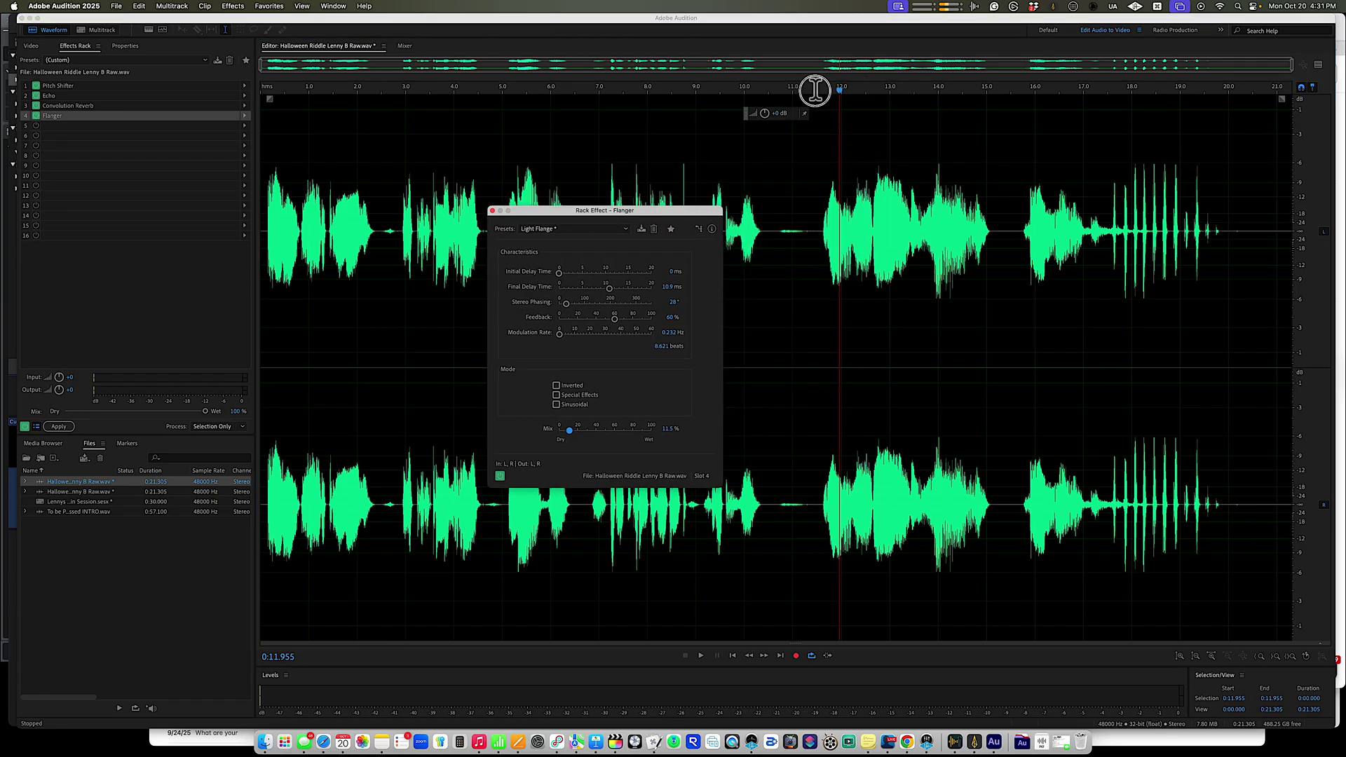
{"action": "left_click", "coordinate": [815, 89]}
{"action": "key", "text": "space"}
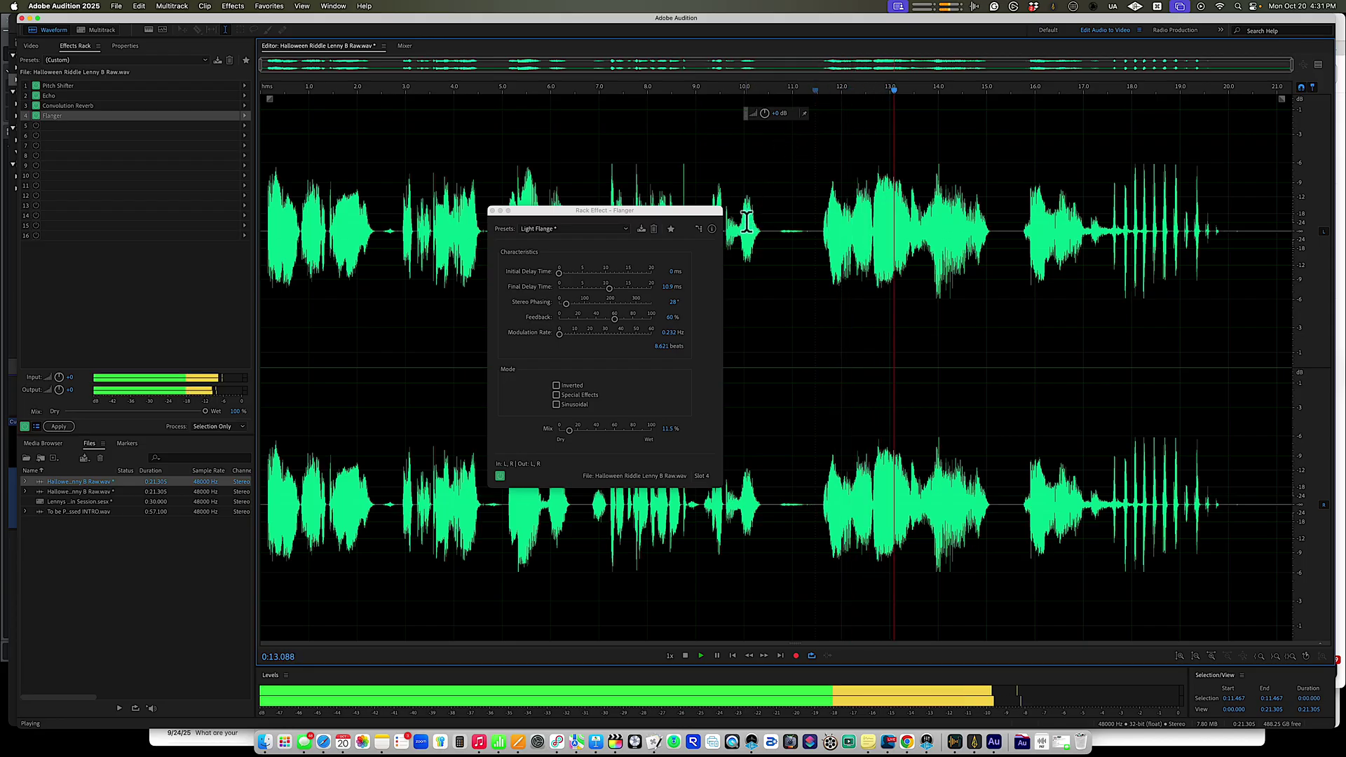
{"action": "key", "text": "space"}
- Play the voice from about 6.8 seconds and fine-tune the Flanger's mix to about 13 %
{"action": "left_click_drag", "start_coordinate": [648, 88], "coordinate": [593, 91]}
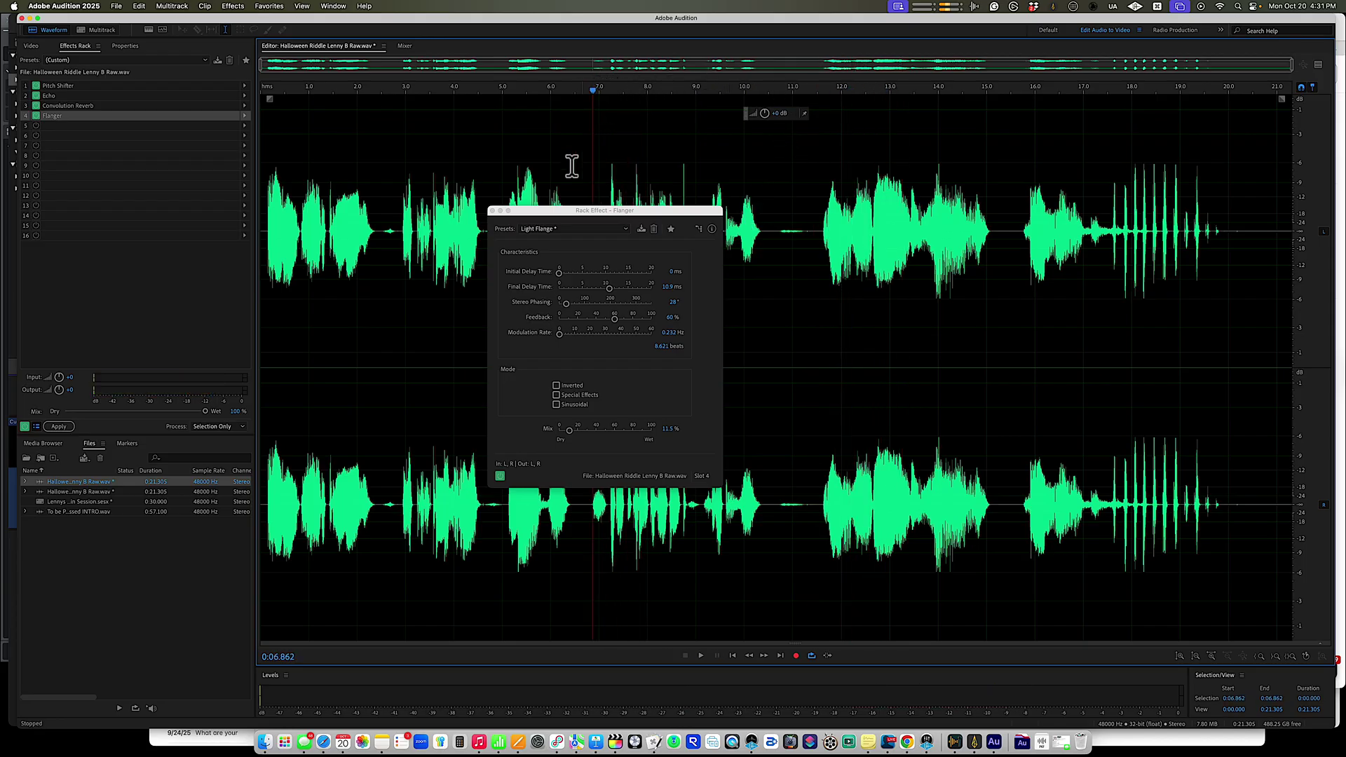
{"action": "left_click_drag", "start_coordinate": [582, 210], "coordinate": [762, 259]}
{"action": "left_click", "coordinate": [589, 89]}
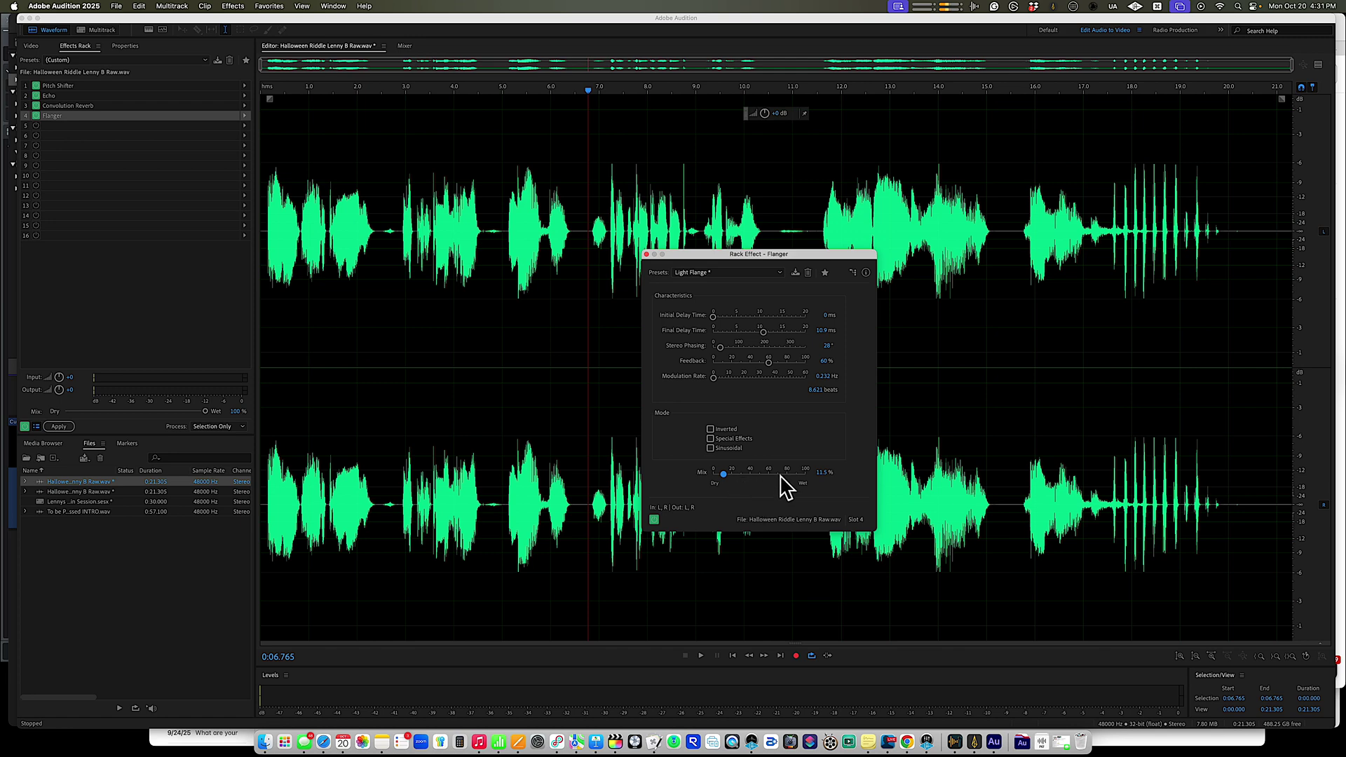
{"action": "key", "text": "space"}
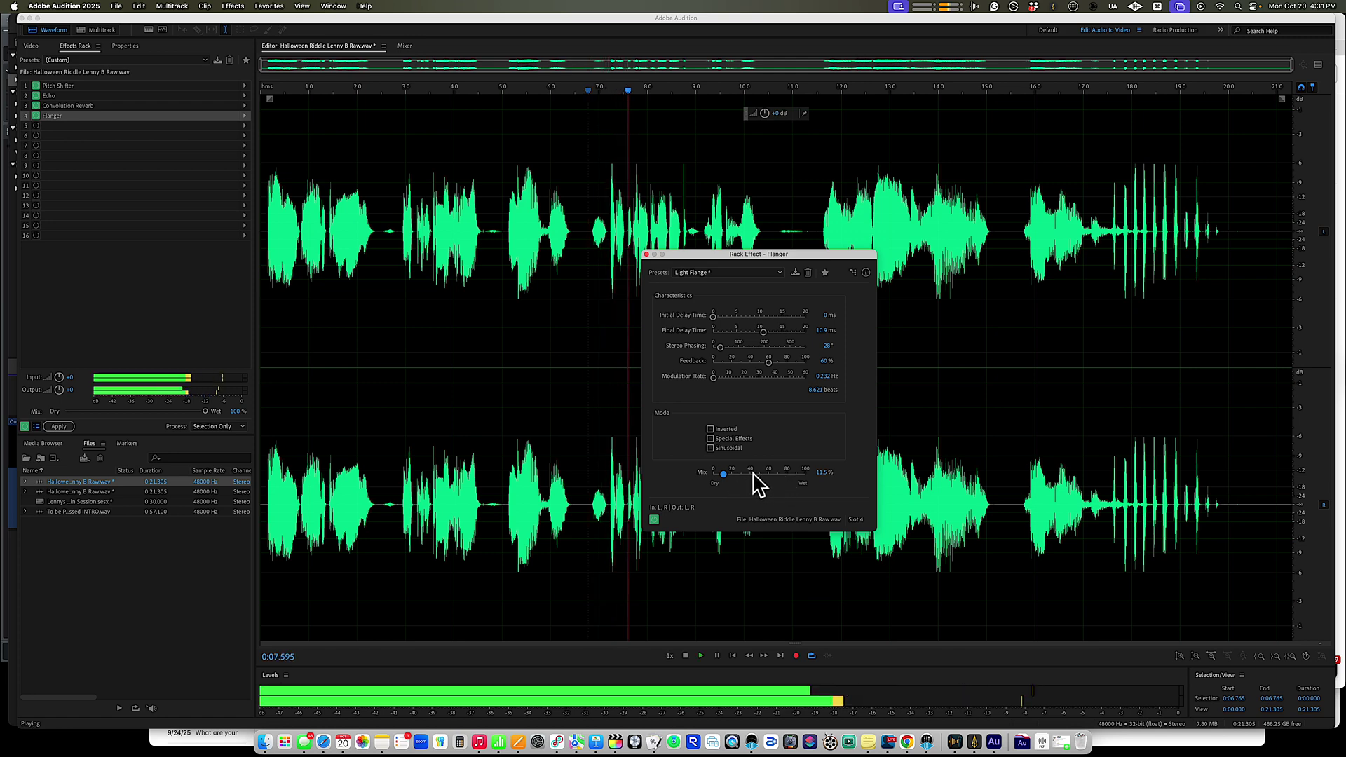
{"action": "left_click", "coordinate": [724, 473]}
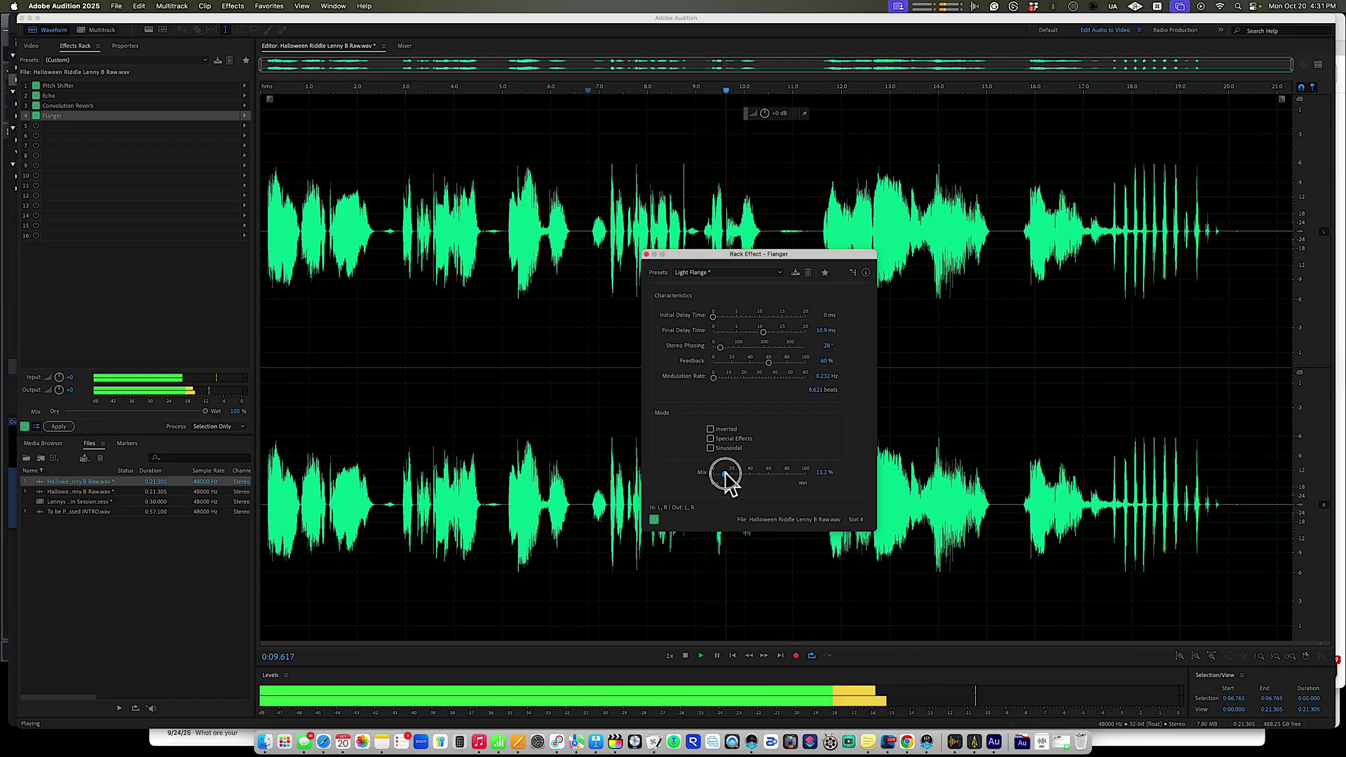
{"action": "mouse_move", "coordinate": [722, 476]}
{"action": "left_mouse_down"}
{"action": "mouse_move", "coordinate": [795, 483]}
{"action": "mouse_move", "coordinate": [727, 484]}
{"action": "mouse_move", "coordinate": [772, 480]}
{"action": "mouse_move", "coordinate": [727, 472]}
{"action": "left_mouse_up"}
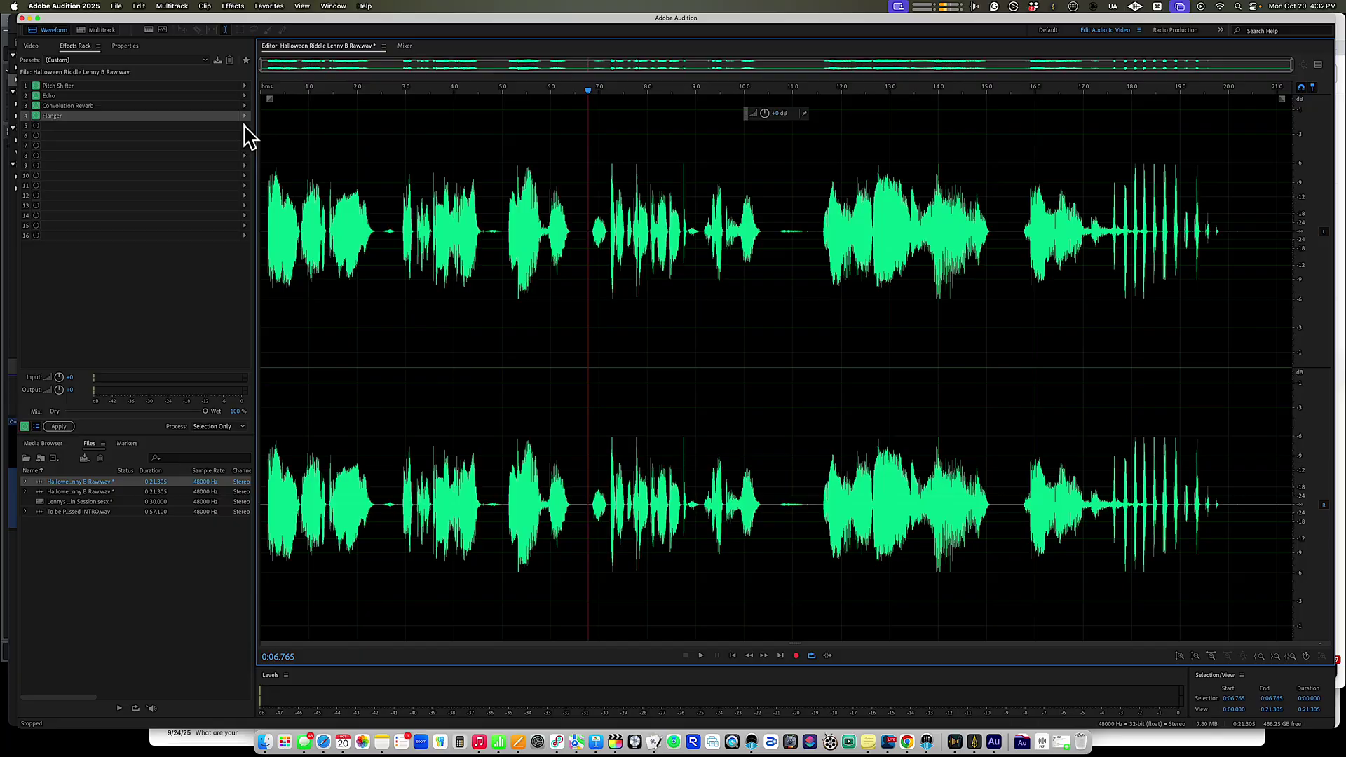
- Add a Multiband Compressor to the fifth slot of the effects rack
{"action": "left_click", "coordinate": [244, 125]}
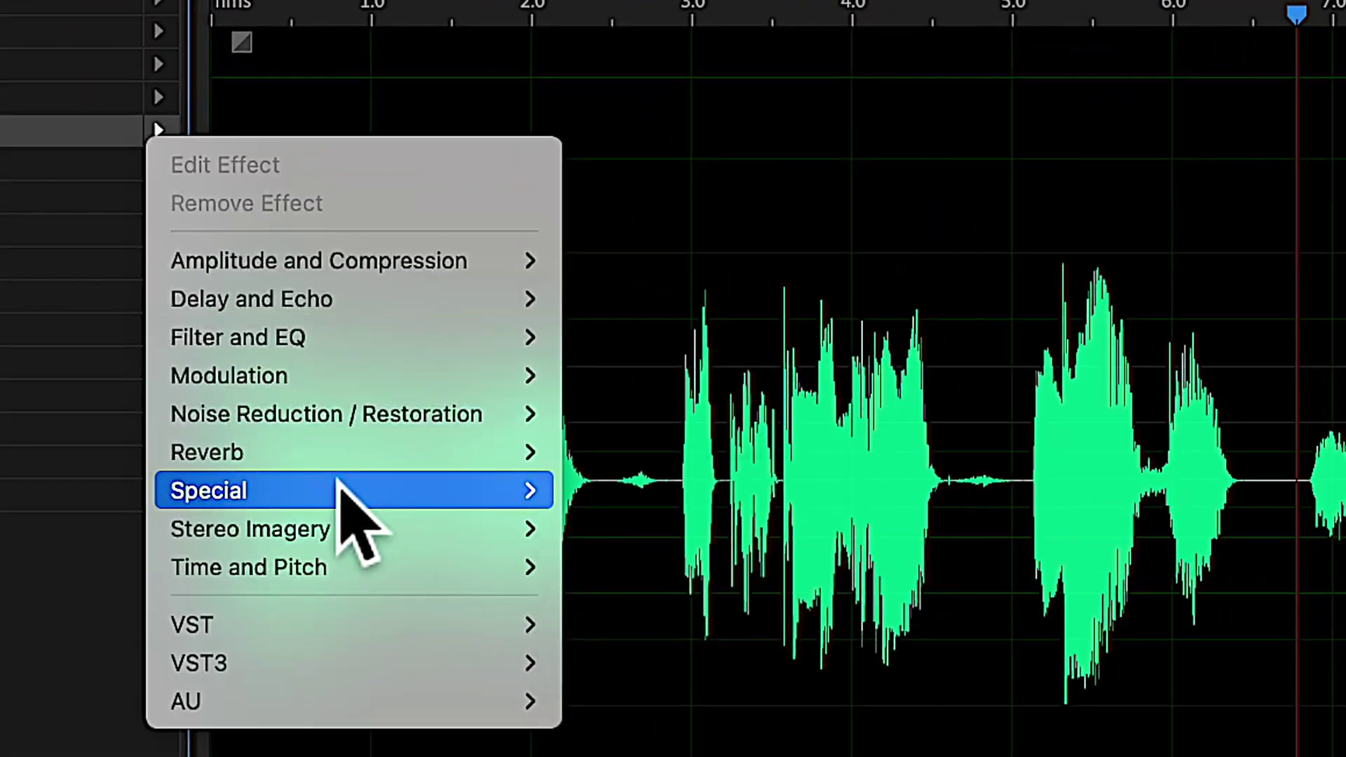
{"action": "mouse_move", "coordinate": [414, 263]}
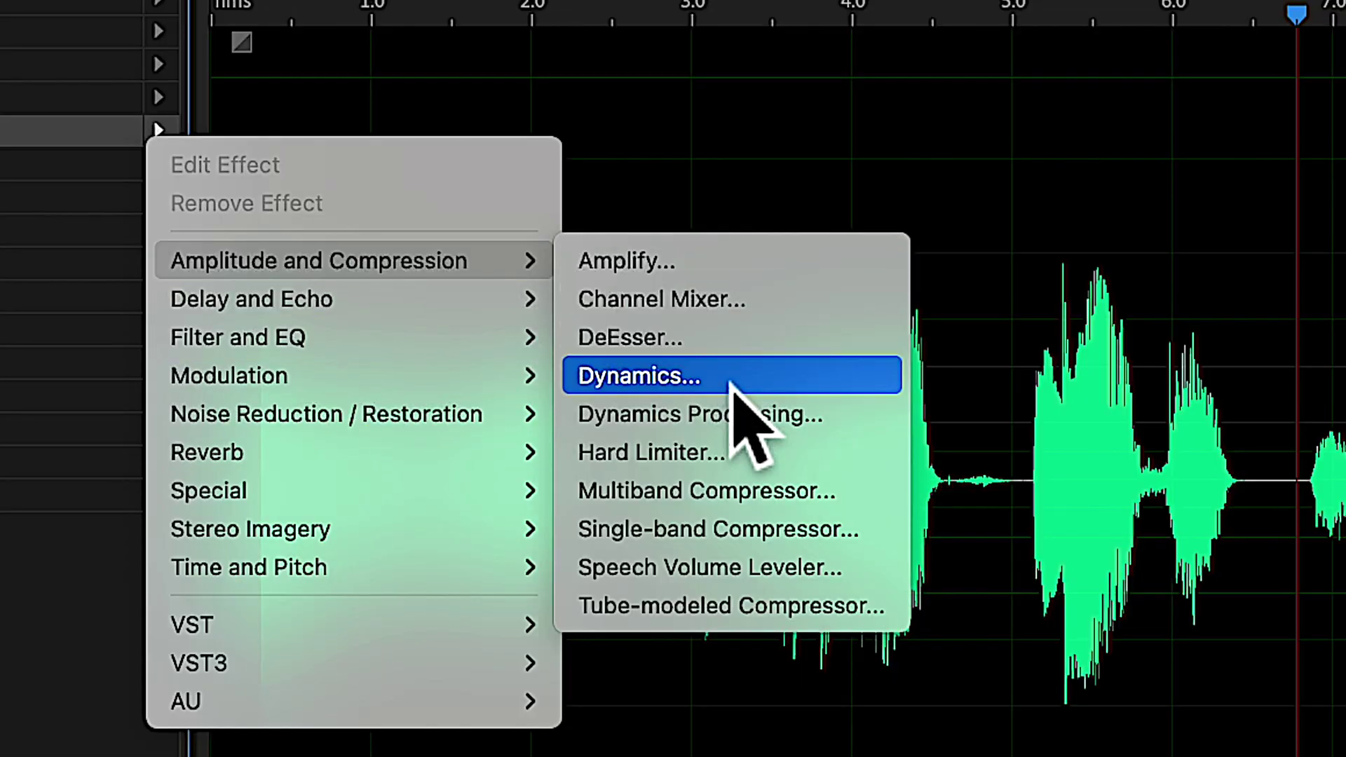
{"action": "left_click", "coordinate": [722, 483]}
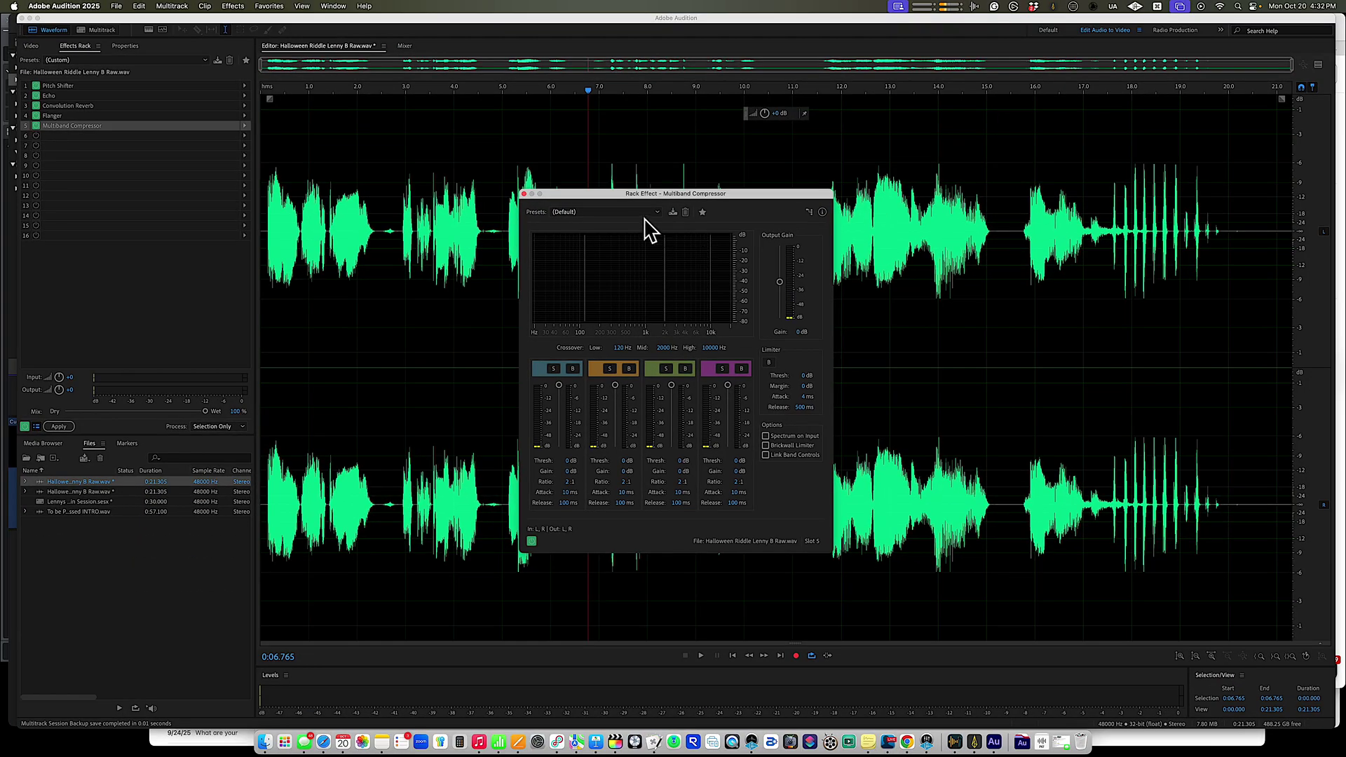
- Apply the Broadcast preset to the Multiband Compressor and set its limiter margin to -1.3 dB
{"action": "left_click", "coordinate": [650, 213]}
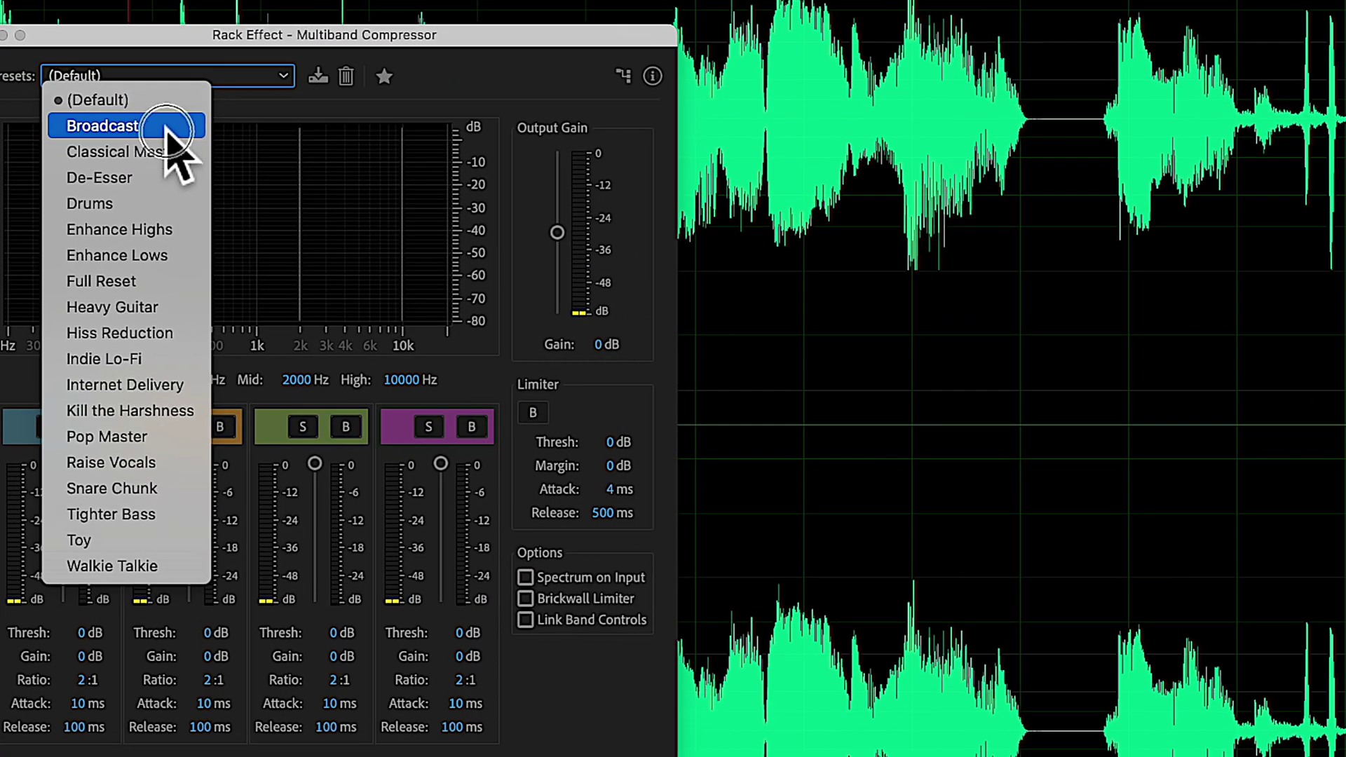
{"action": "left_click", "coordinate": [599, 234]}
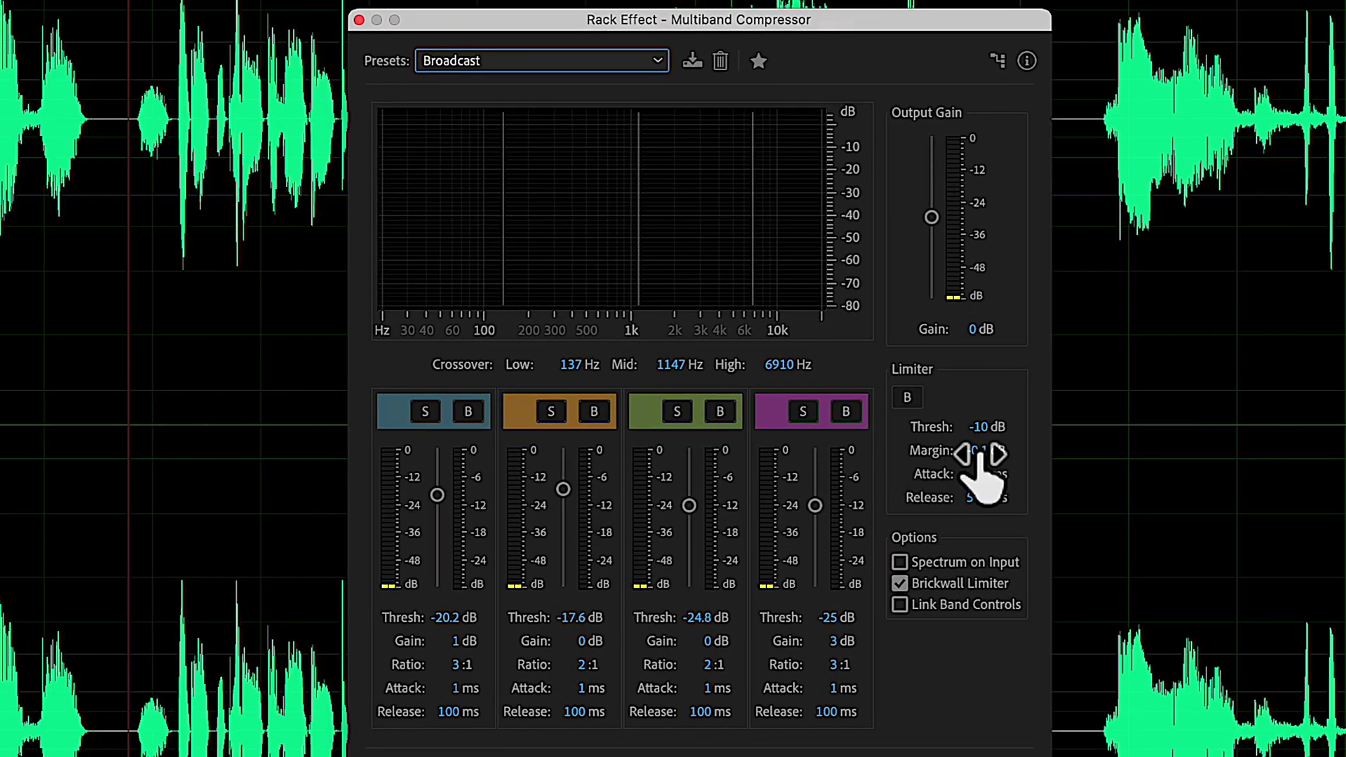
{"action": "left_click_drag", "start_coordinate": [980, 454], "coordinate": [971, 466]}
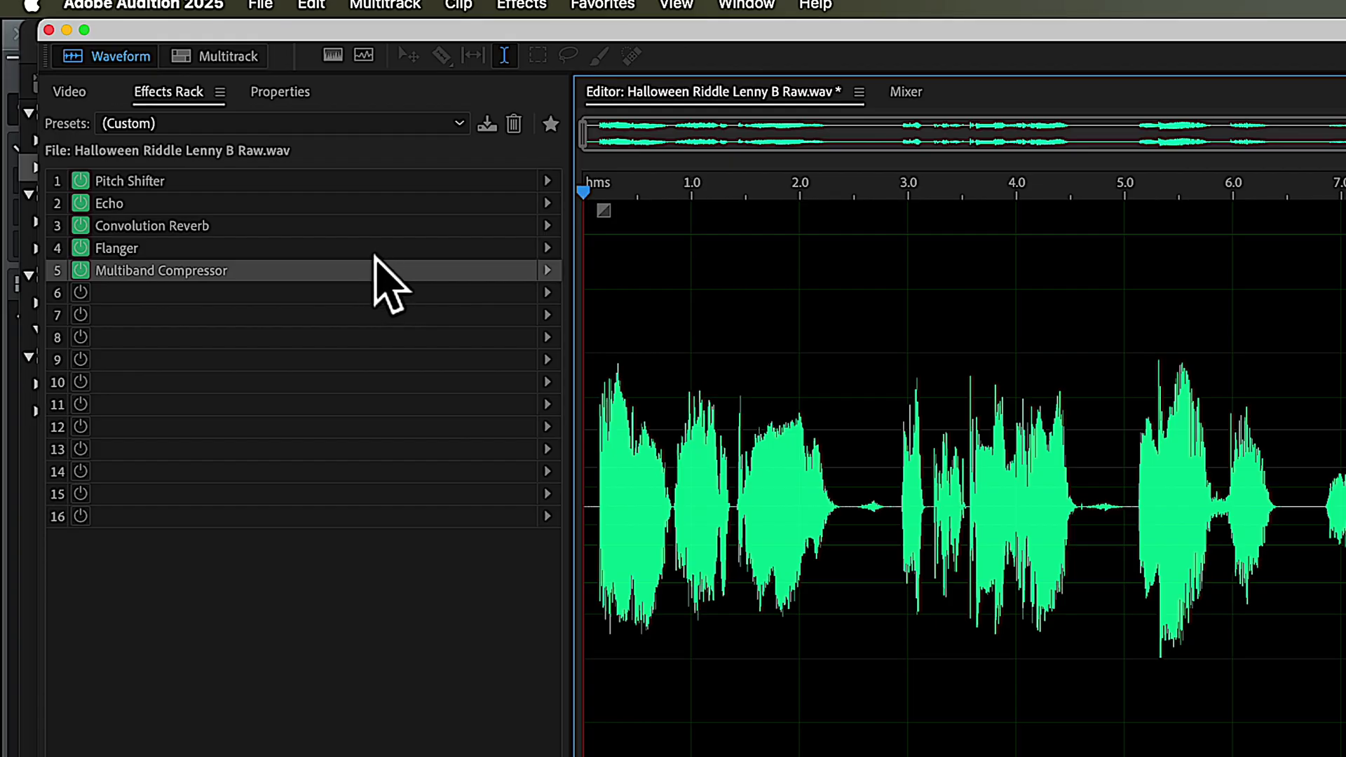
- During playback, reorder the rack so Echo and Convolution Reverb occupy slots 7 and 8, after the Multiband Compressor
{"action": "double_click", "coordinate": [394, 261]}
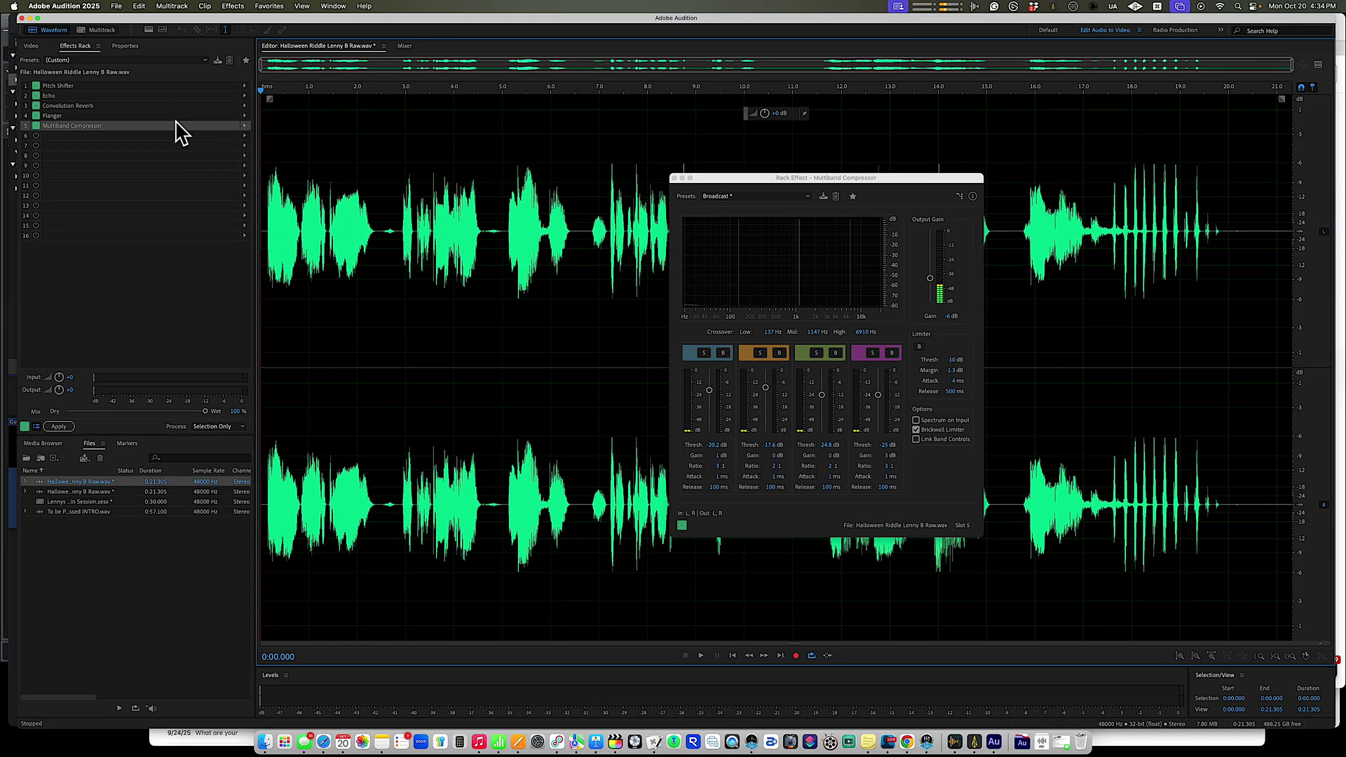
{"action": "key", "text": "space"}
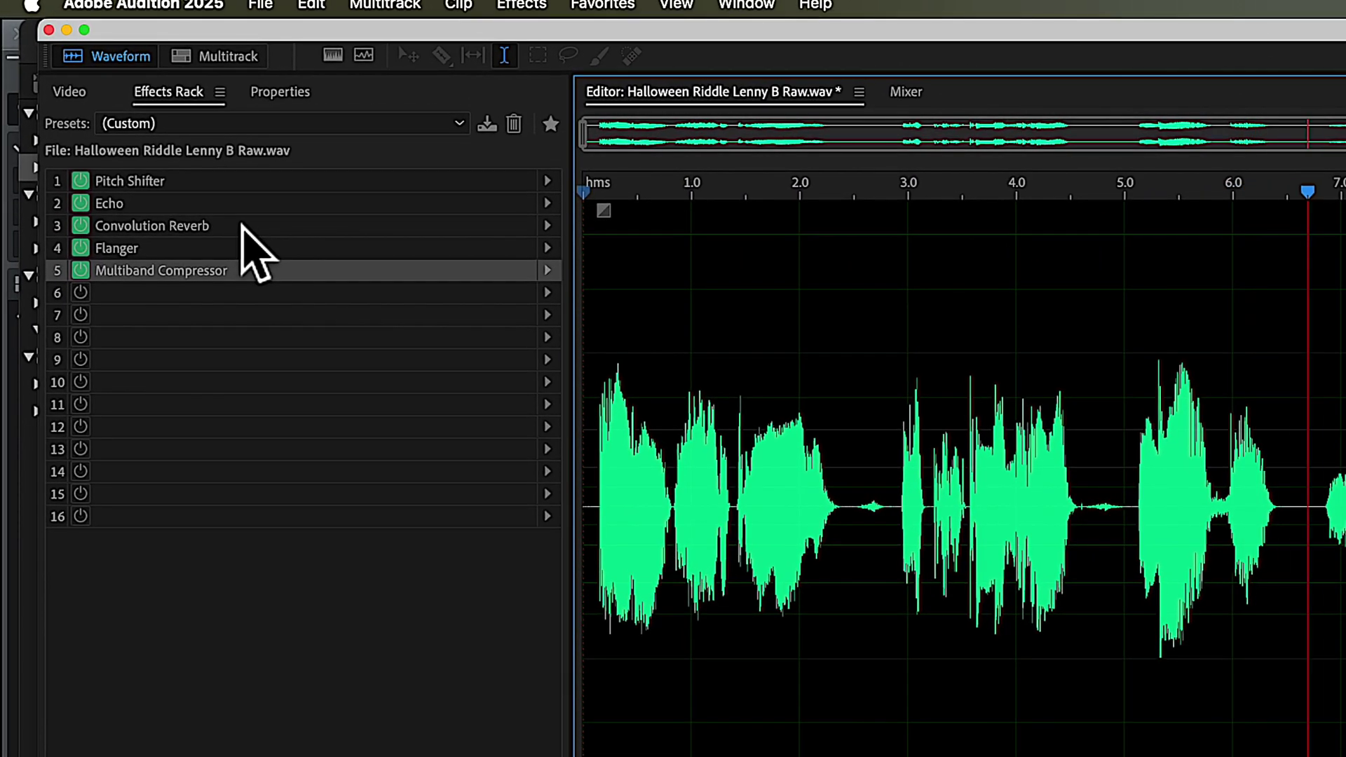
{"action": "left_click_drag", "start_coordinate": [245, 224], "coordinate": [241, 298]}
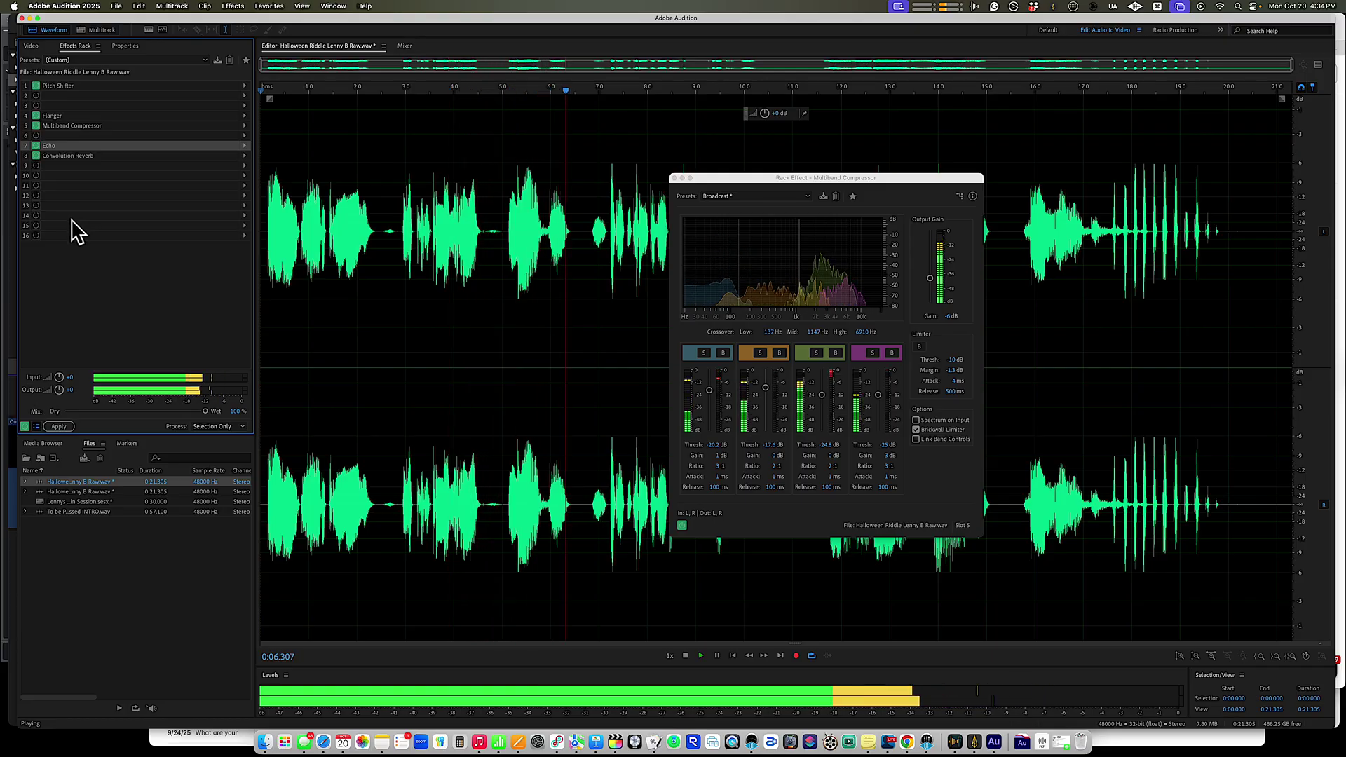
{"action": "key", "text": "space"}
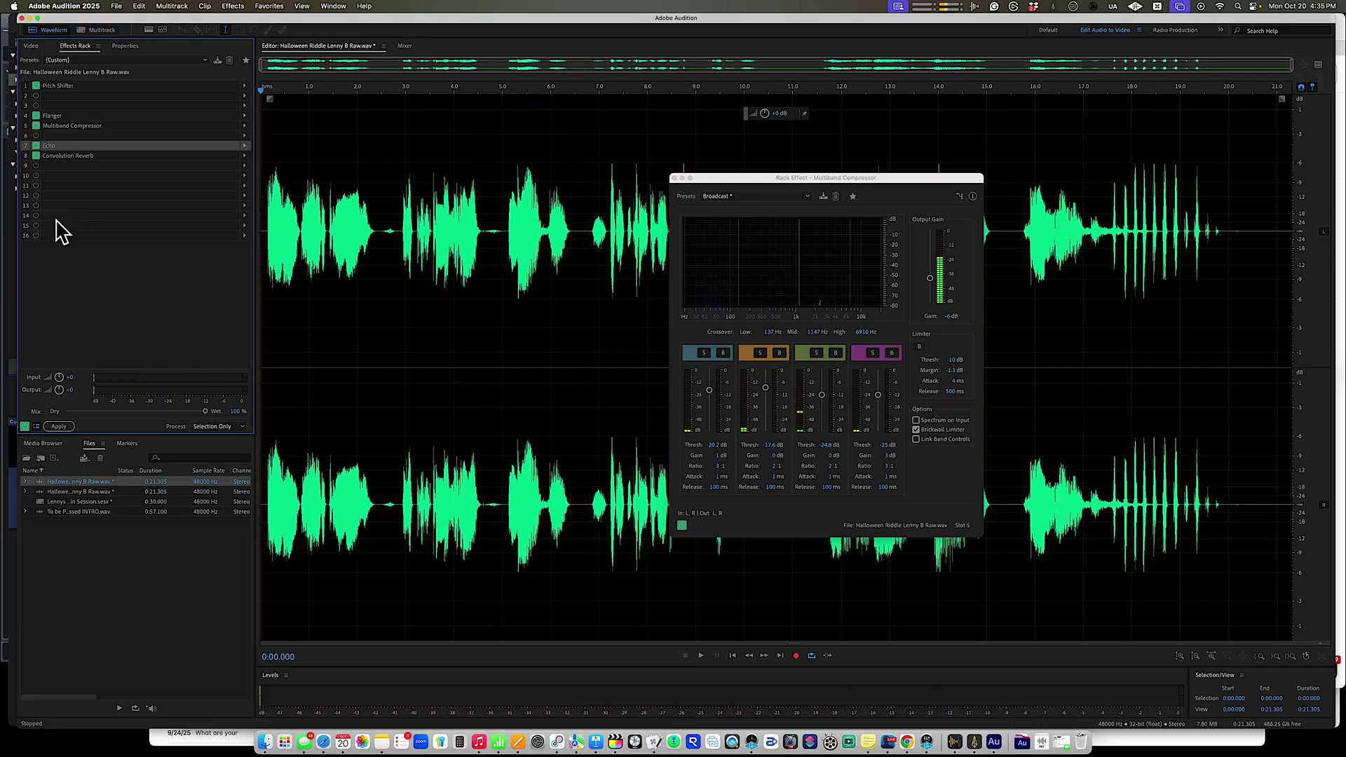